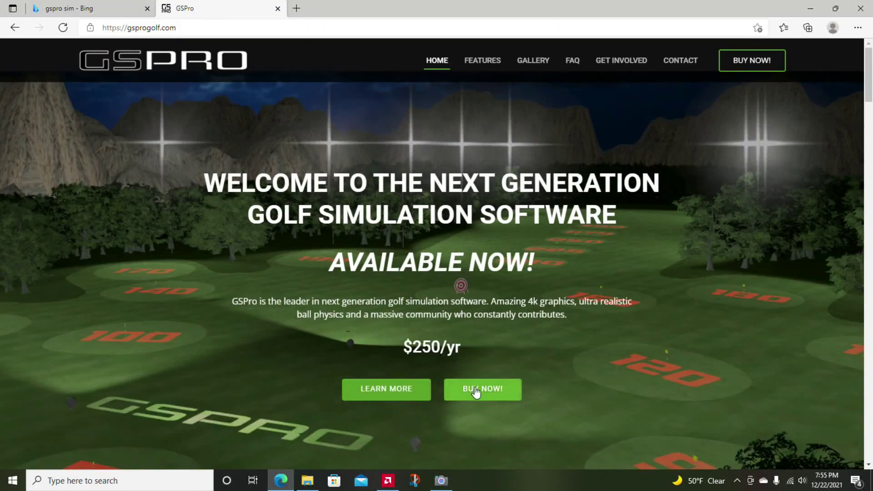
# Jump from the hero's BUY NOW button to the yearly and lifetime pricing options on gsprogolf.com.
pyautogui.click(475, 389)
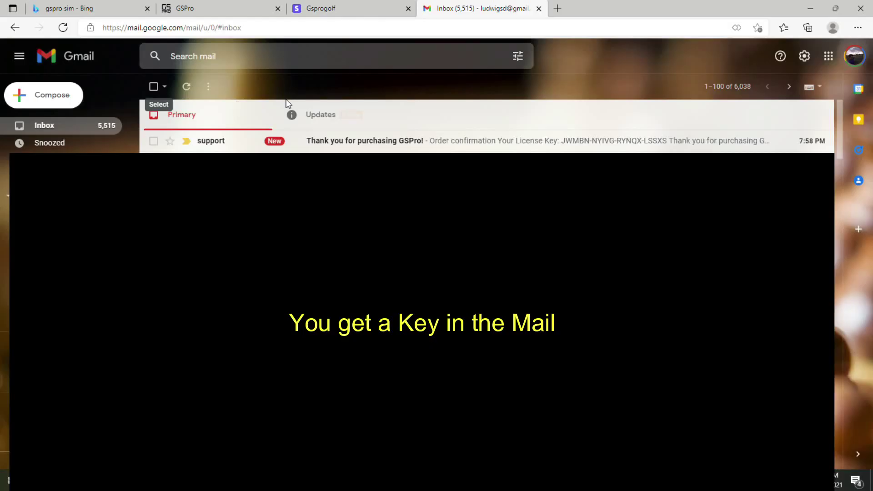
# From the 'Thank you for purchasing GSPro!' email, download GSProV1Installer.zip and open it in File Explorer.
pyautogui.click(362, 142)
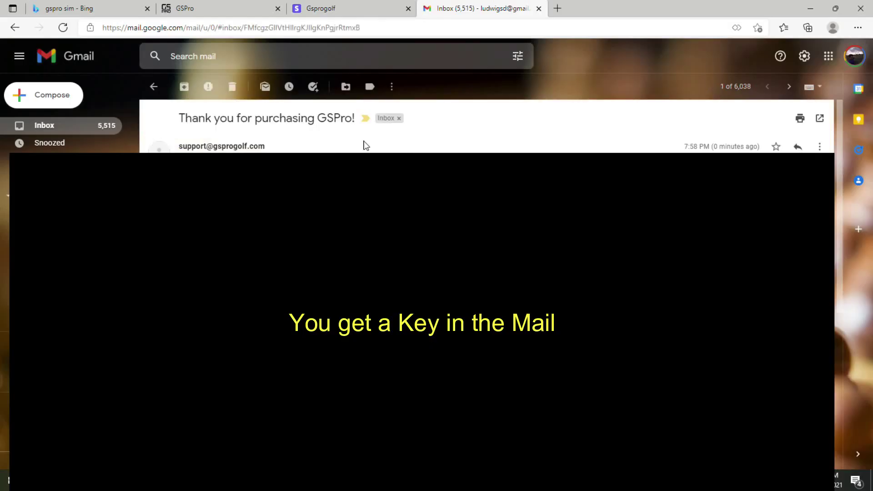
pyautogui.scroll(-4, 421, 293)
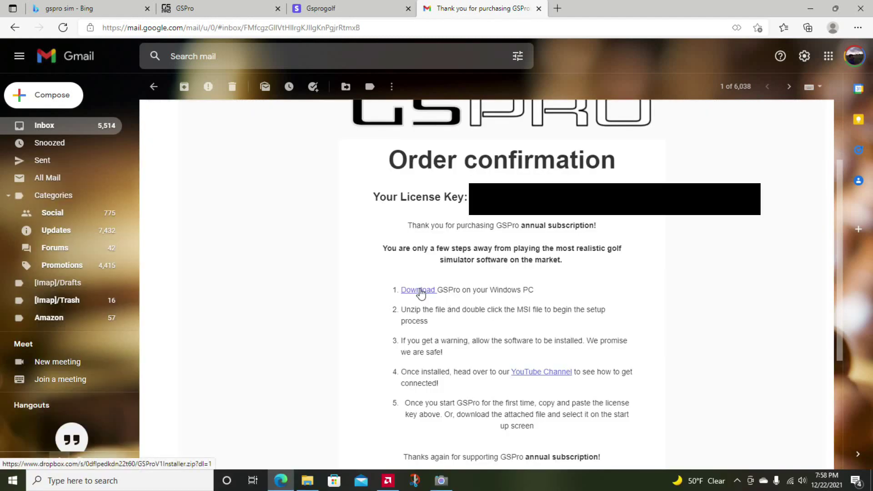
pyautogui.click(421, 293)
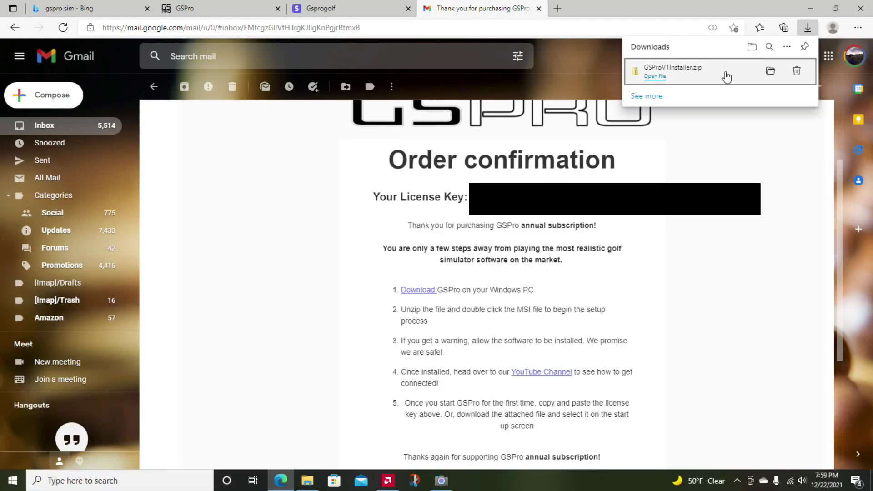
pyautogui.click(654, 77)
pyautogui.click(469, 347)
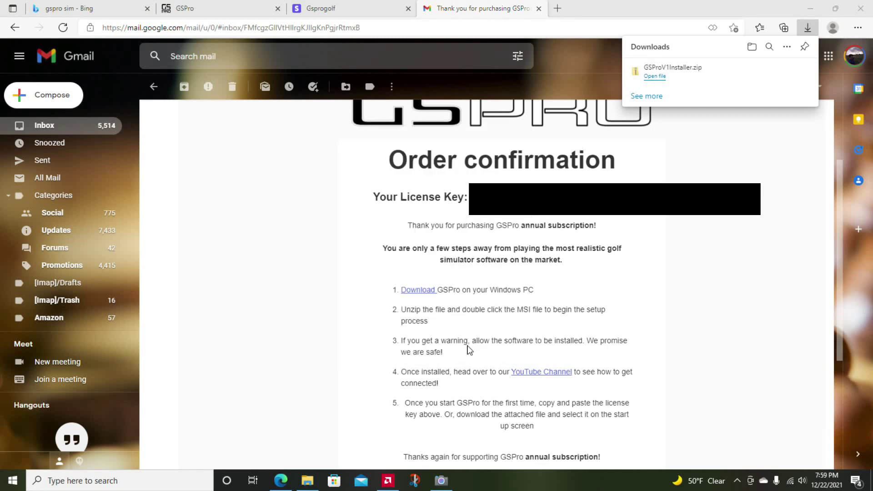
# Extract the zip to Downloads\GSProV1Installer and launch the GSProV1 installer package.
pyautogui.click(326, 139)
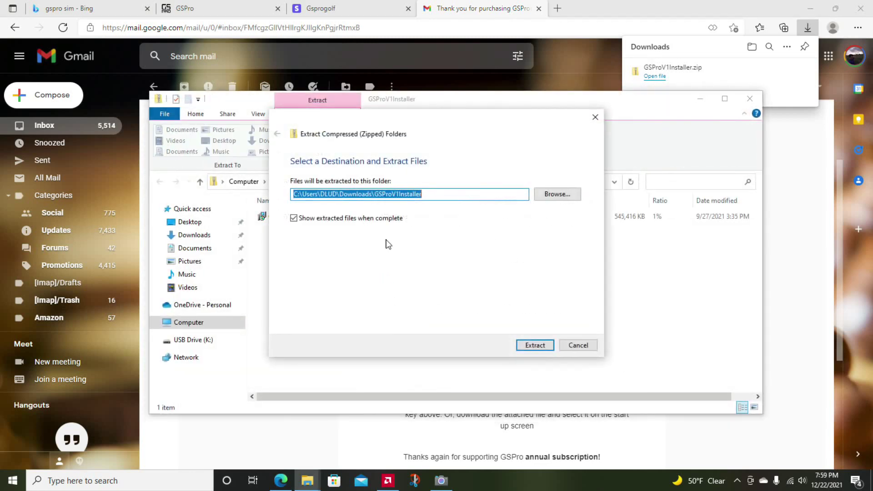
pyautogui.click(535, 346)
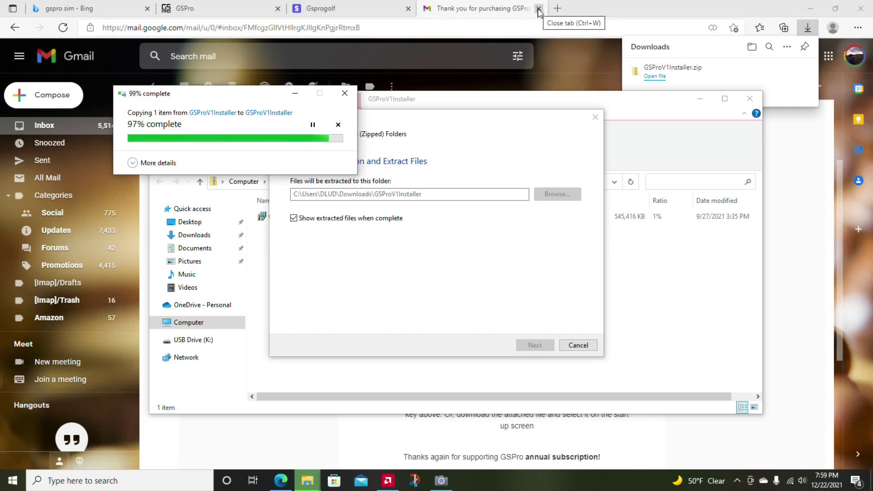
pyautogui.click(186, 9)
pyautogui.moveTo(308, 480)
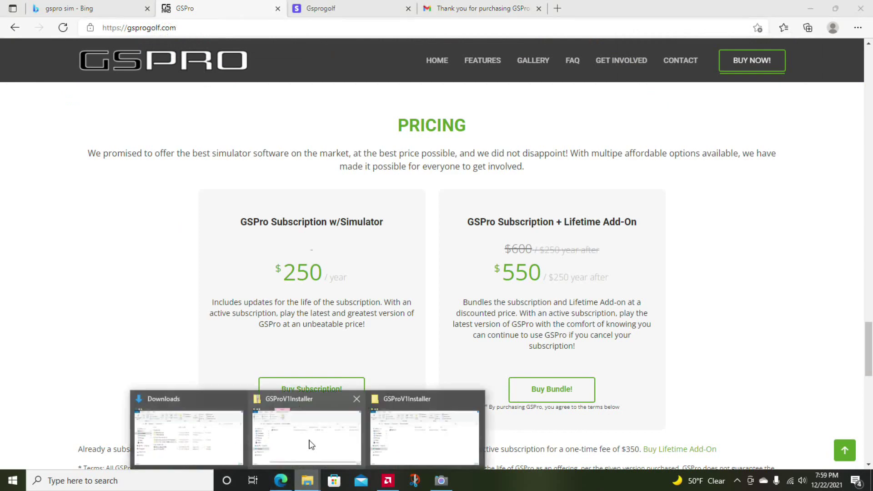
pyautogui.click(415, 430)
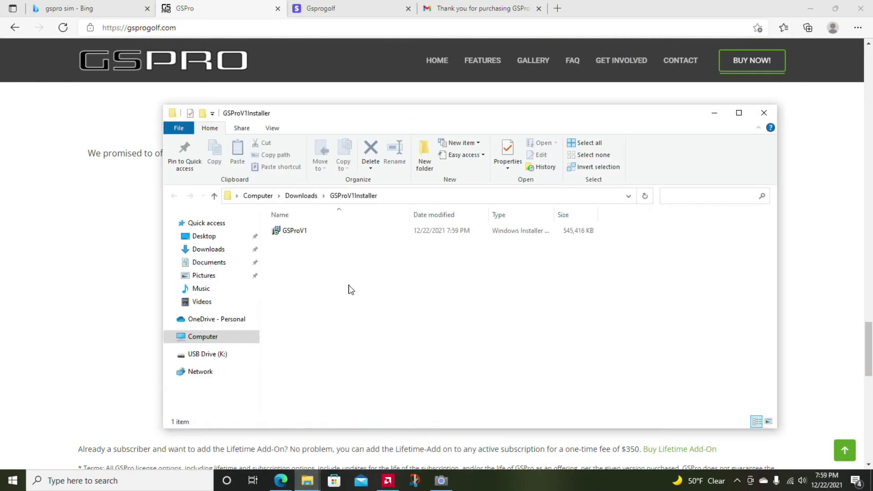
pyautogui.doubleClick(294, 231)
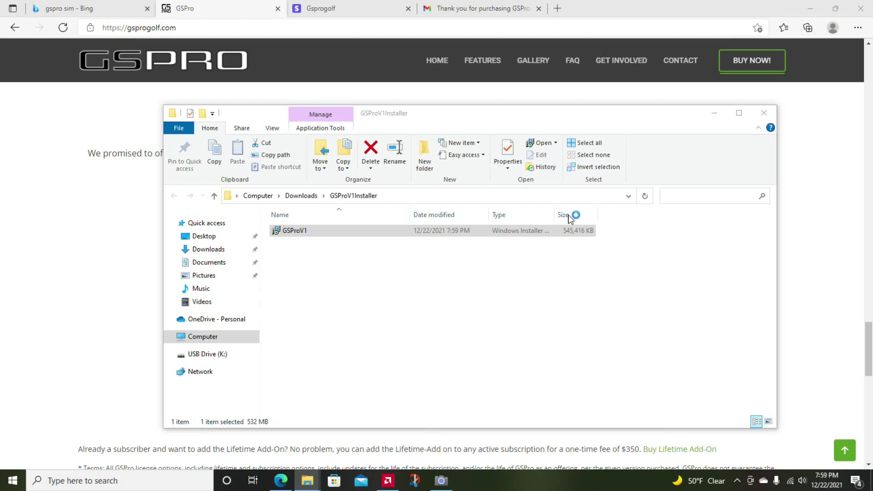
pyautogui.click(810, 6)
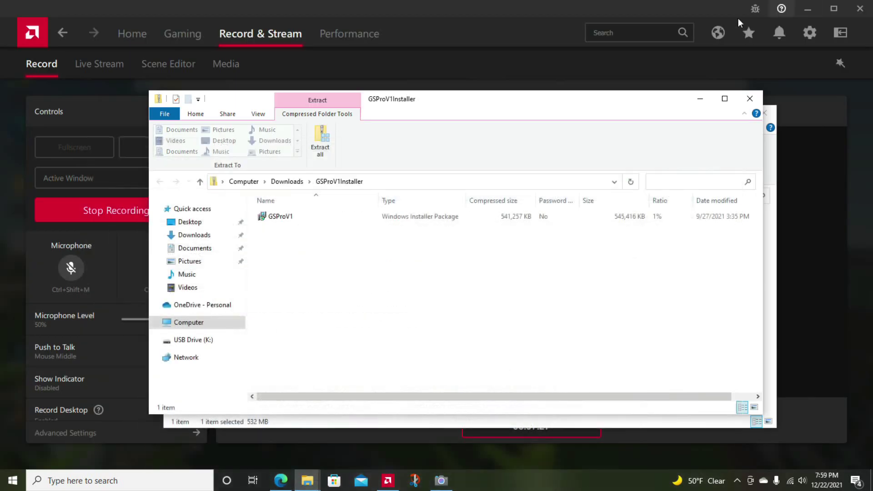
# Run the installer past the security warning and choose to install for Everyone.
pyautogui.click(801, 13)
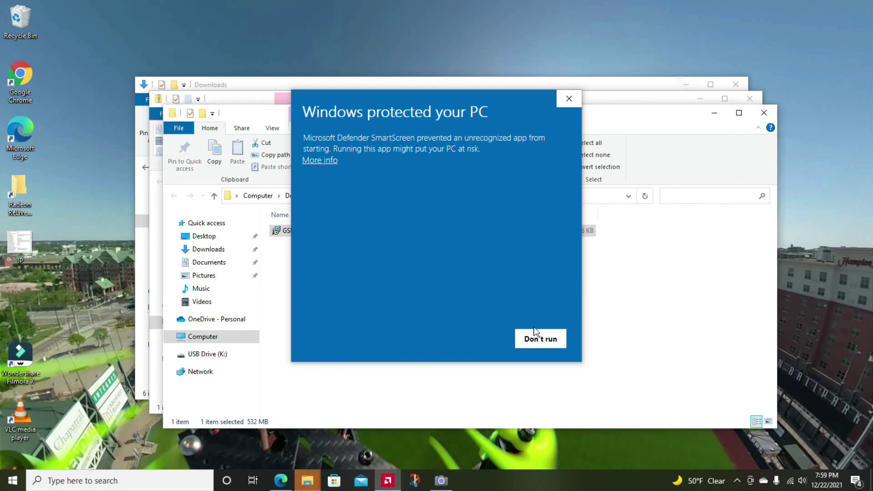
pyautogui.click(323, 160)
pyautogui.click(477, 339)
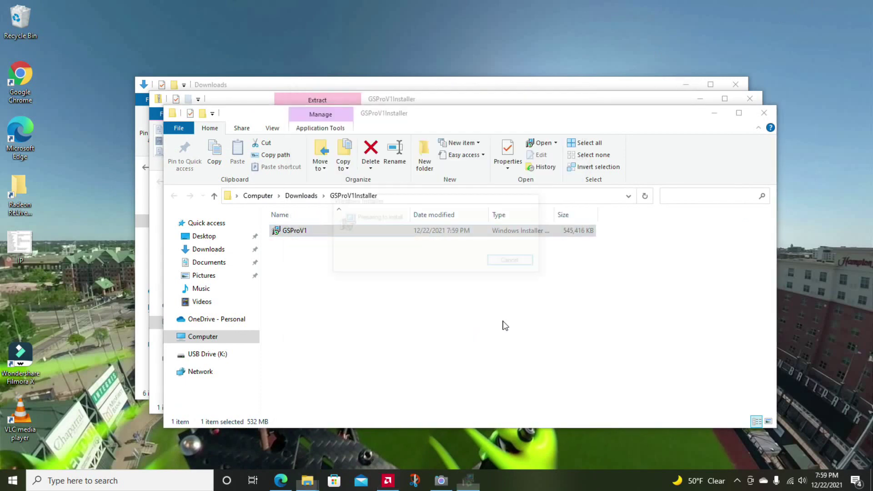
pyautogui.click(489, 335)
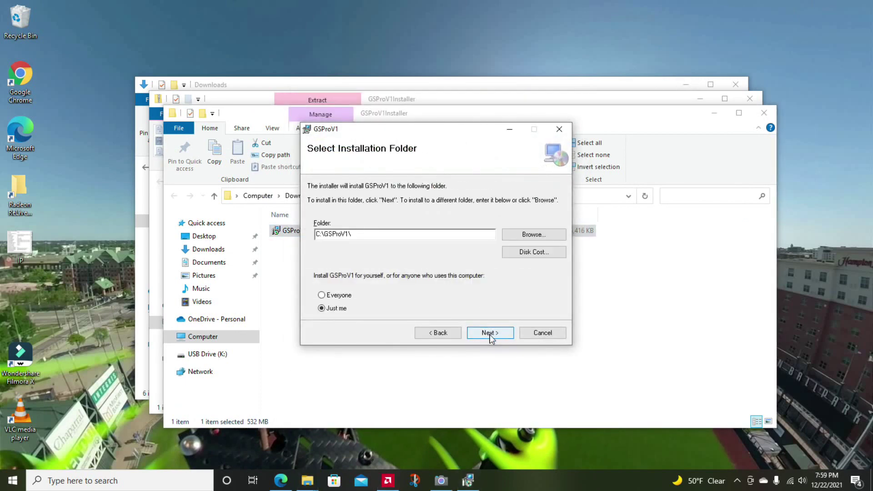
pyautogui.click(349, 296)
# Set the installation folder to a new GSPRO folder under C:\Program Files.
pyautogui.click(532, 238)
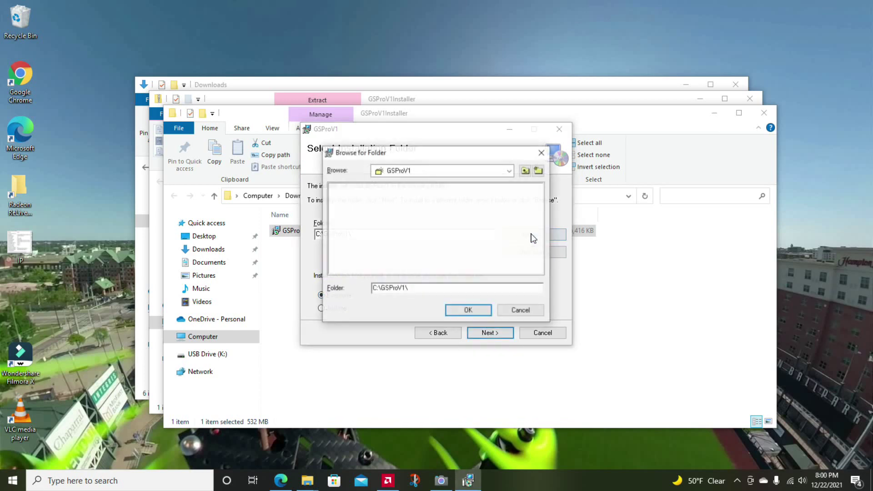
pyautogui.click(510, 171)
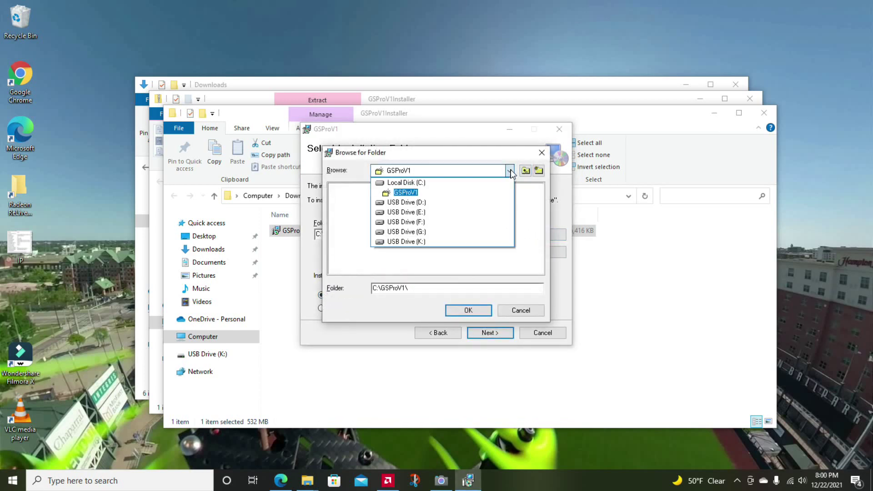
pyautogui.click(472, 179)
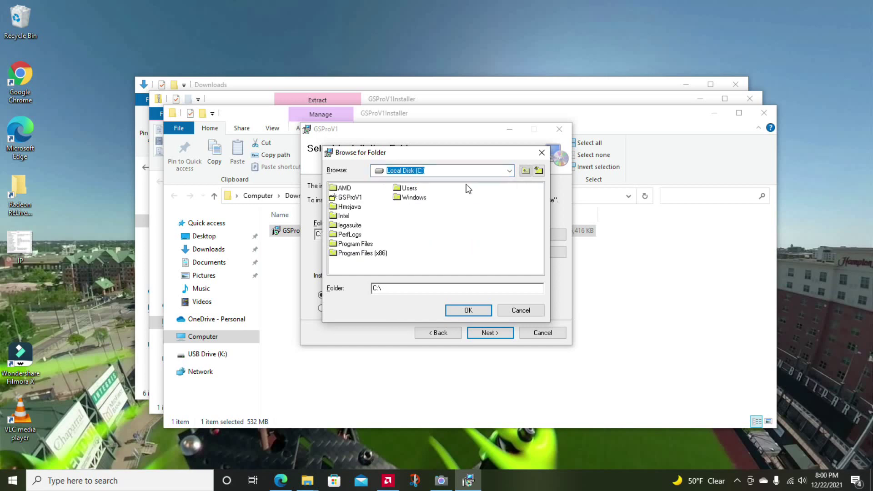
pyautogui.doubleClick(354, 244)
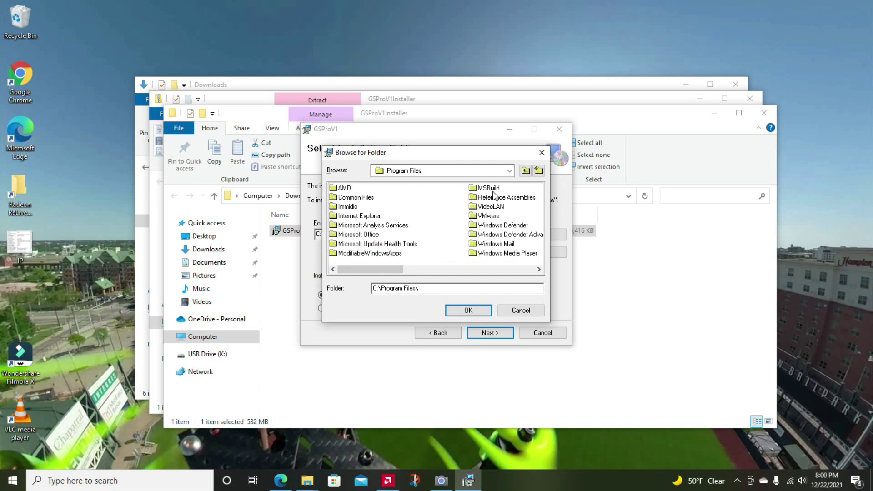
pyautogui.click(538, 171)
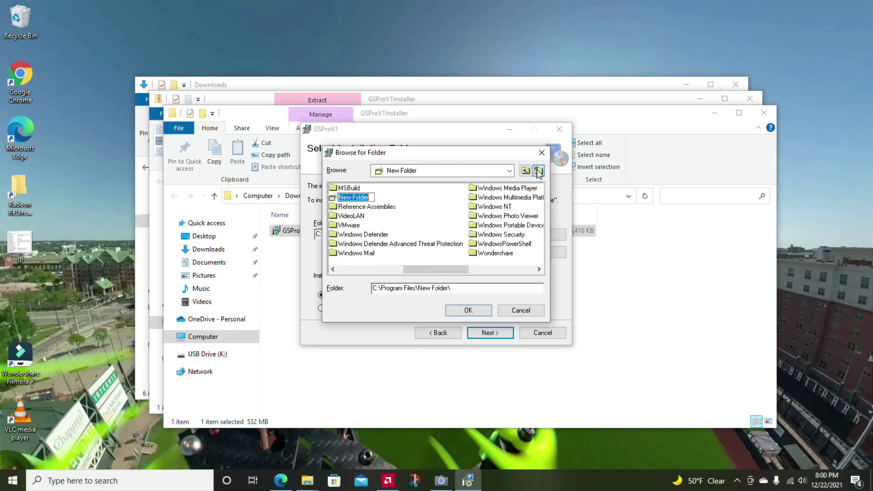
pyautogui.write('G')
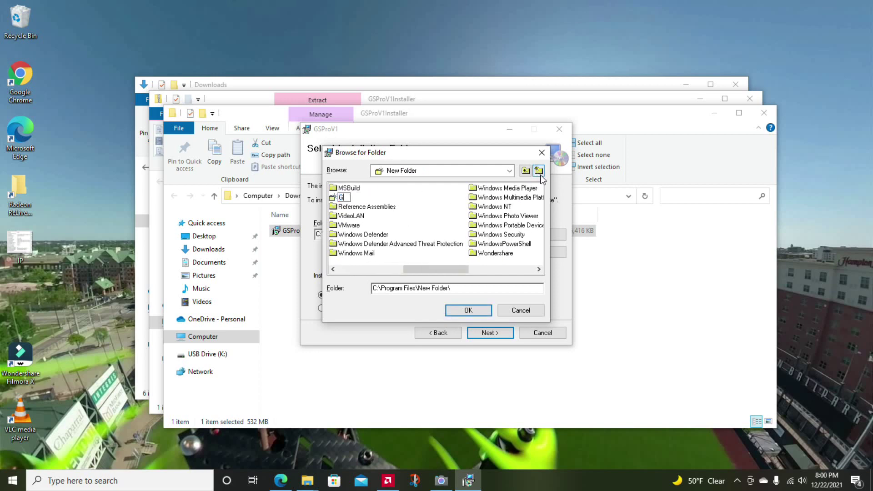
pyautogui.write('SPRO')
pyautogui.press('Return')
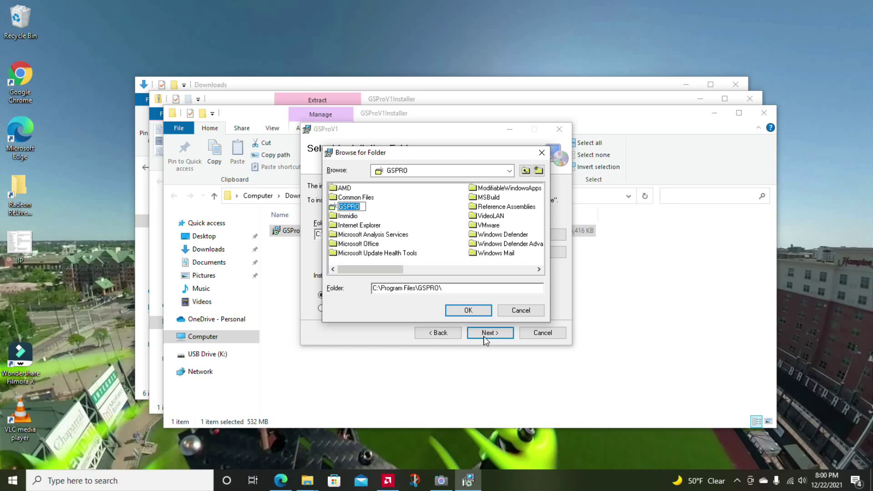
pyautogui.click(469, 311)
# Confirm and run the GSProV1 installation, then close the installer once complete.
pyautogui.click(501, 336)
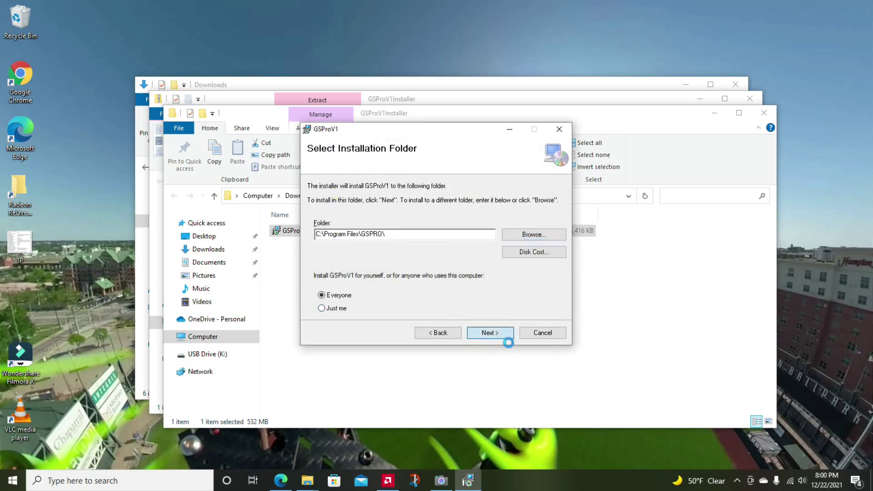
pyautogui.click(501, 336)
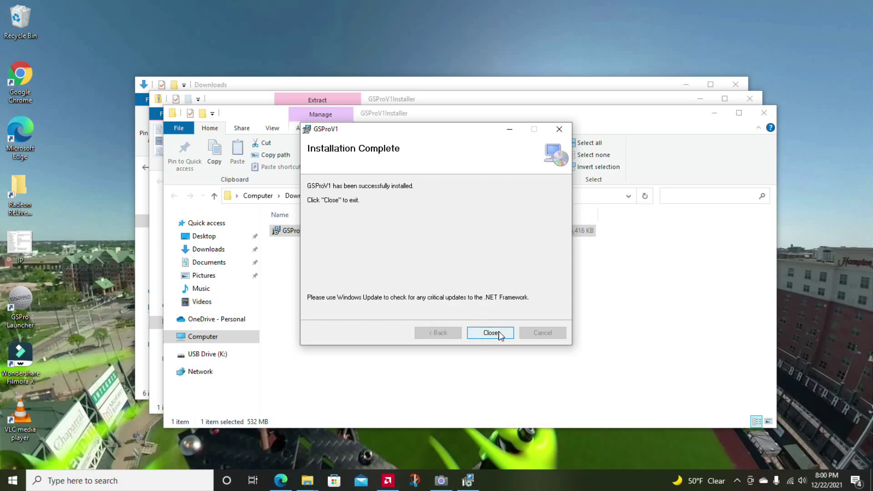
pyautogui.click(491, 333)
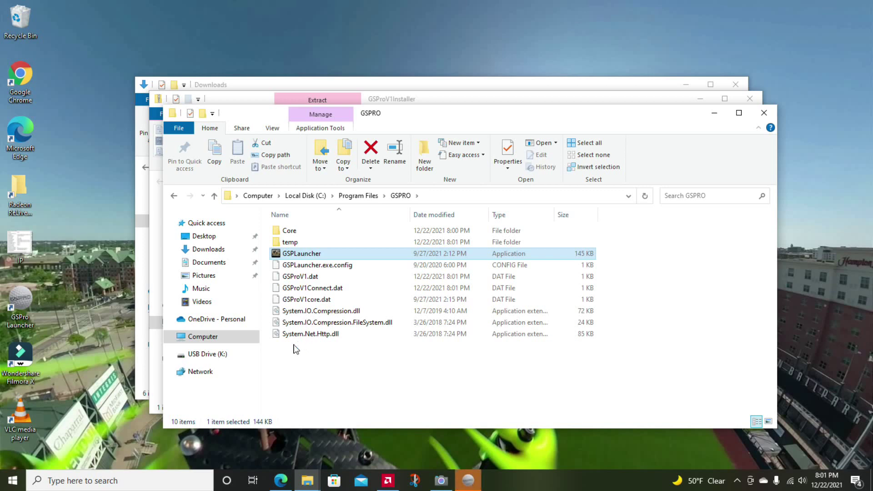
# Change Graphics quality from Ultra to High in GSPro Configuration and start the game with Play!
pyautogui.click(470, 468)
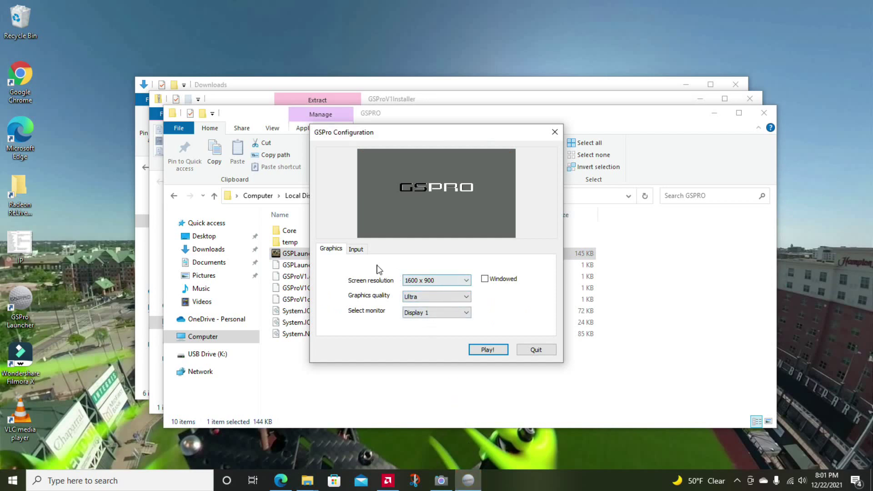
pyautogui.rightClick(814, 250)
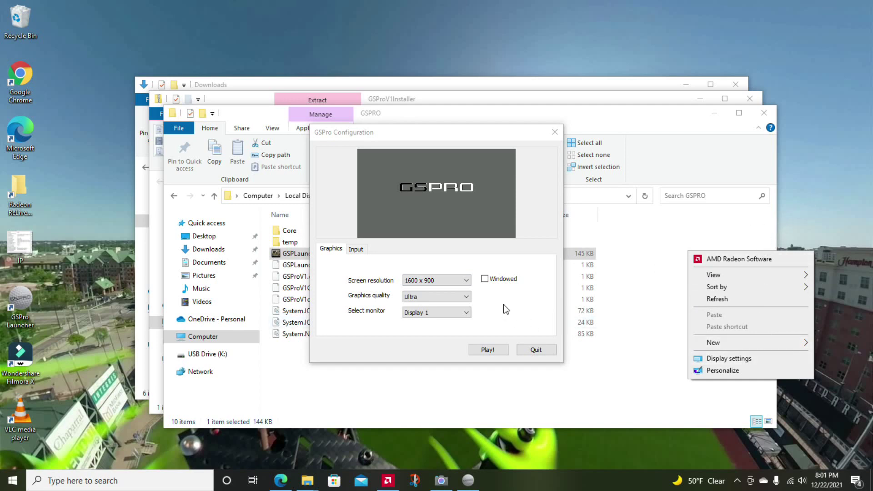
pyautogui.click(469, 301)
pyautogui.click(469, 302)
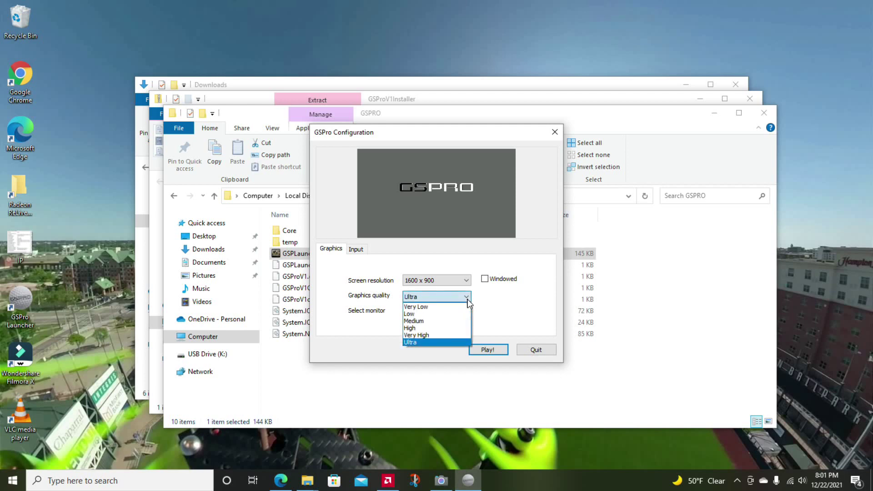
pyautogui.click(453, 329)
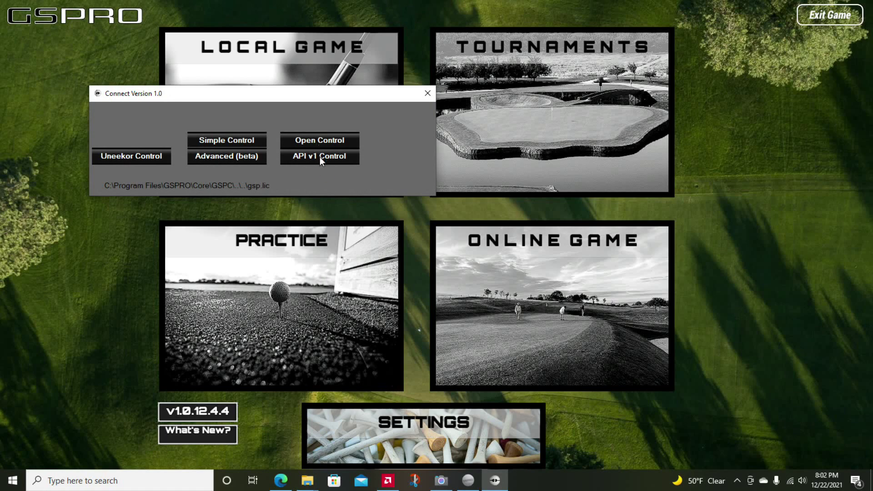
# Choose API v1 Control and allow the connector through the firewall on private networks.
pyautogui.click(320, 158)
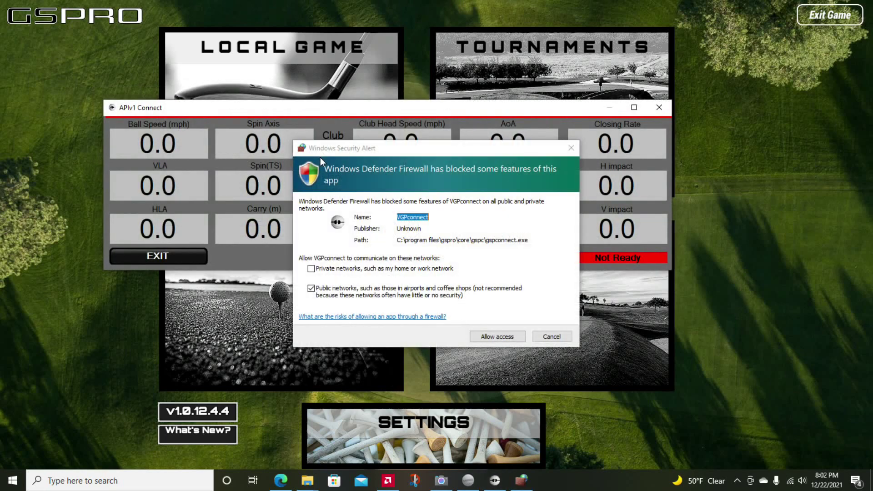
pyautogui.click(311, 269)
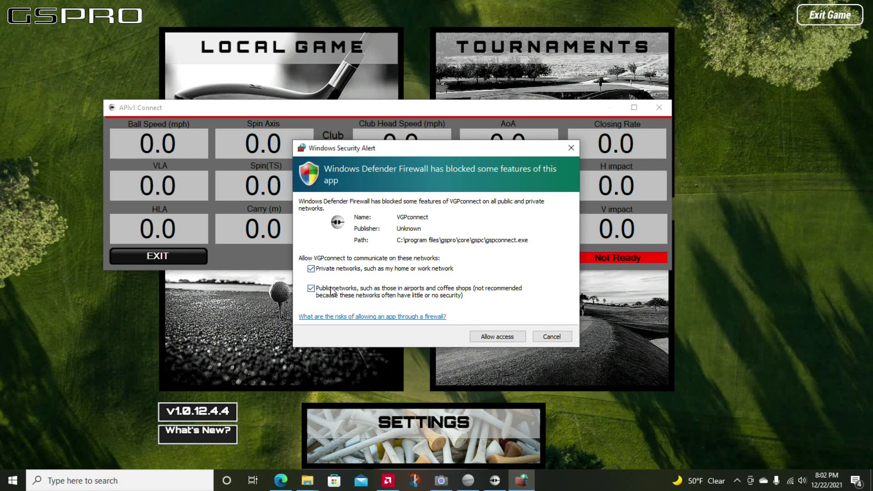
pyautogui.click(494, 336)
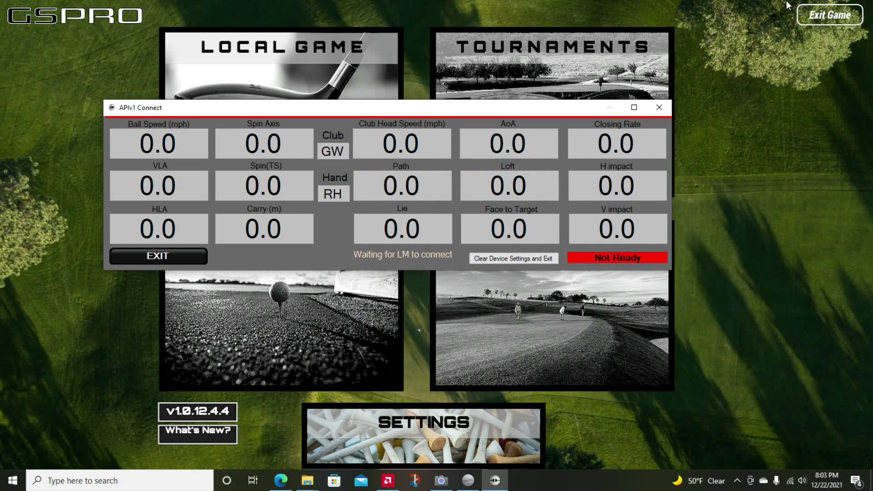
# Navigate to Downloads > gspro-r10-connect (1) and launch the gspro-r10-connect application.
pyautogui.click(308, 480)
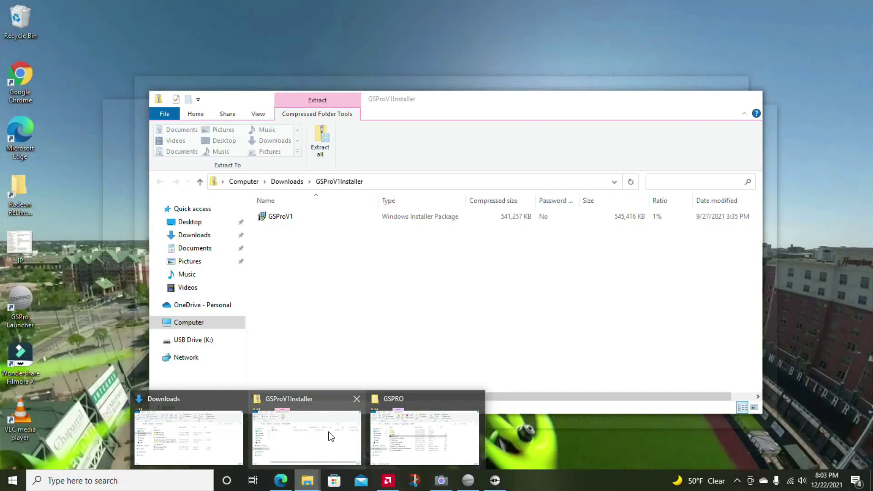
pyautogui.click(327, 434)
pyautogui.click(287, 182)
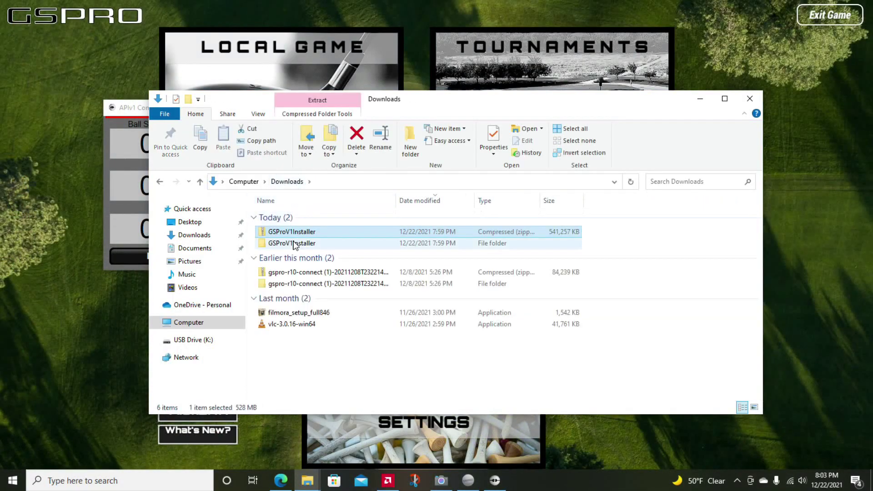
pyautogui.doubleClick(294, 244)
pyautogui.click(287, 181)
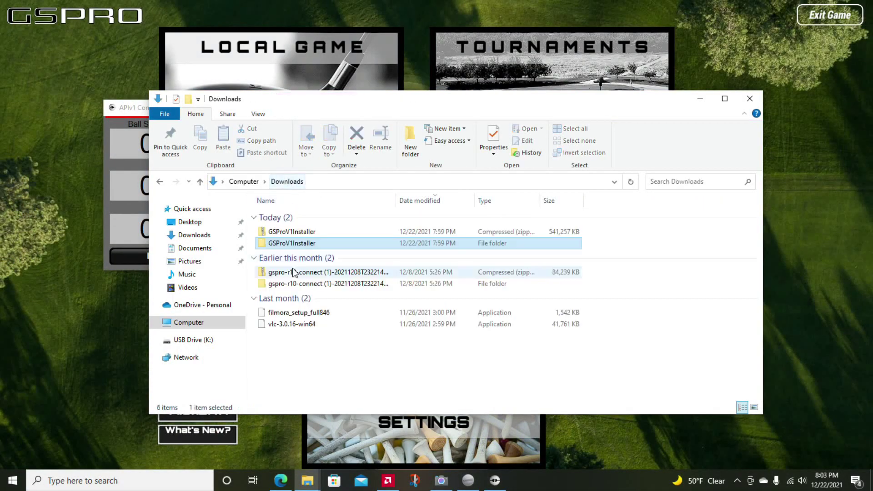
pyautogui.doubleClick(296, 283)
pyautogui.doubleClick(297, 220)
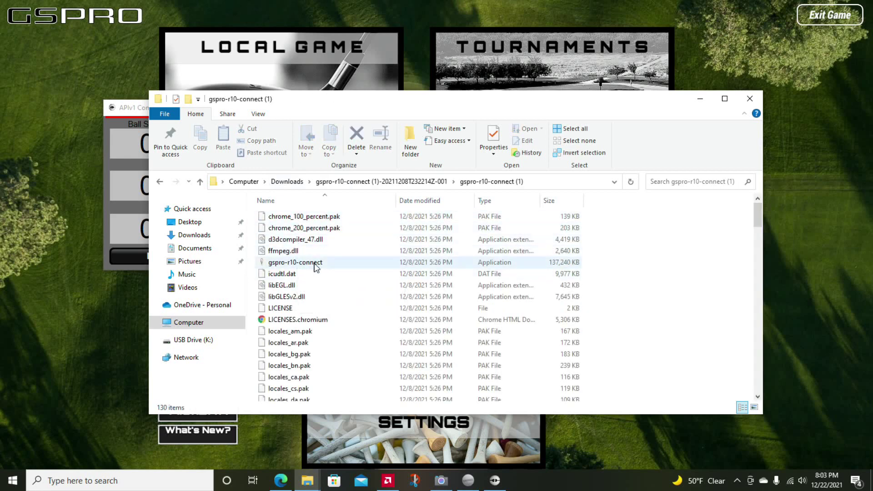
pyautogui.doubleClick(311, 264)
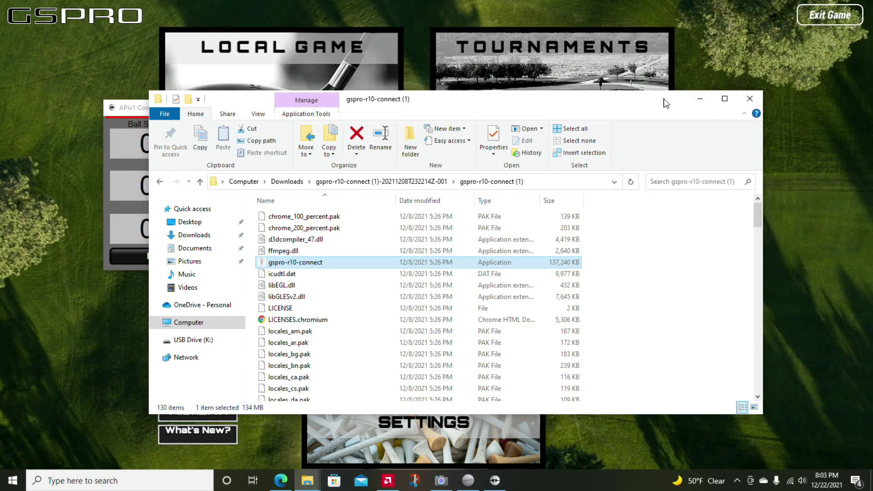
# Shift the Explorer window left and launch gspro-r10-connect a second time.
pyautogui.moveTo(665, 101); pyautogui.dragTo(645, 101)
pyautogui.doubleClick(291, 263)
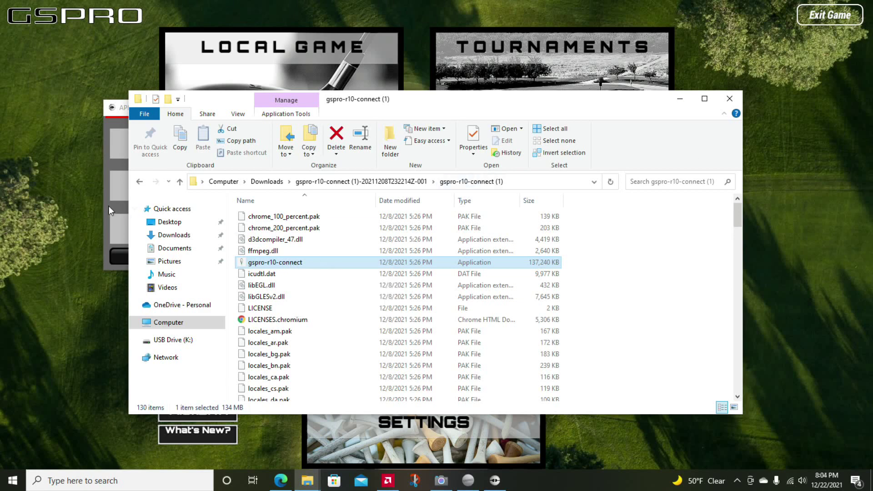
pyautogui.click(591, 407)
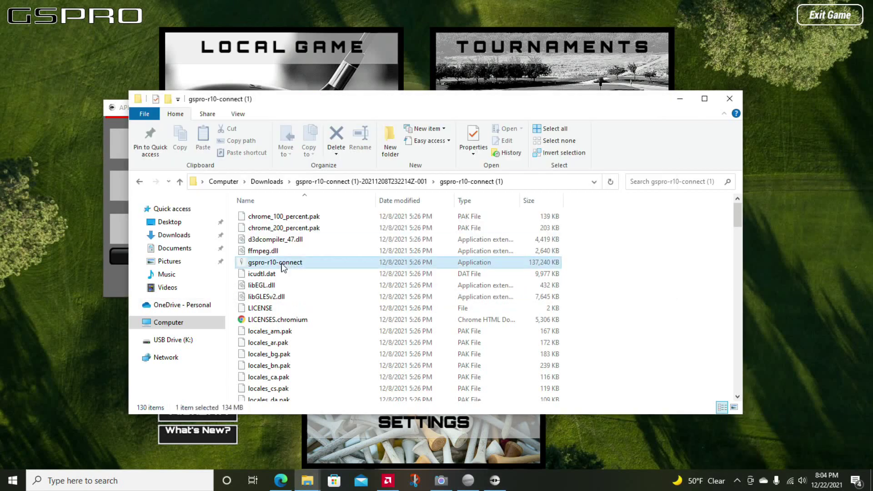
pyautogui.scroll(-4, 394, 309)
pyautogui.scroll(4, 394, 309)
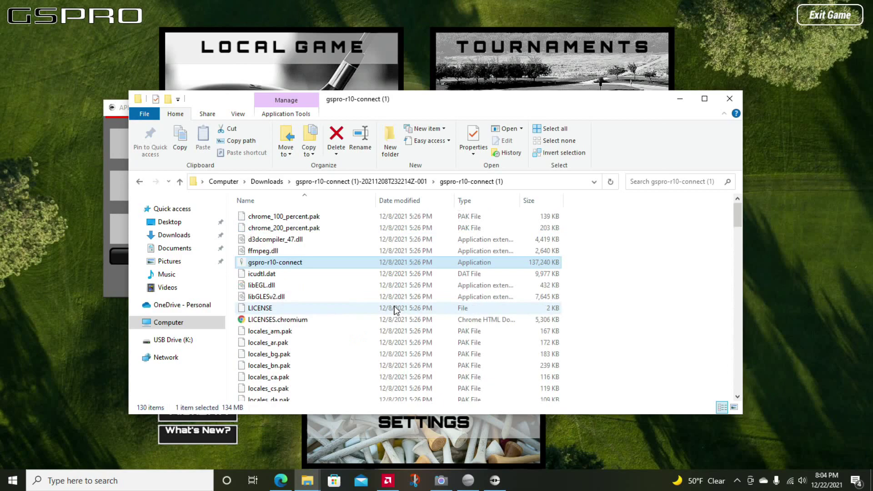
pyautogui.moveTo(367, 102); pyautogui.dragTo(311, 91)
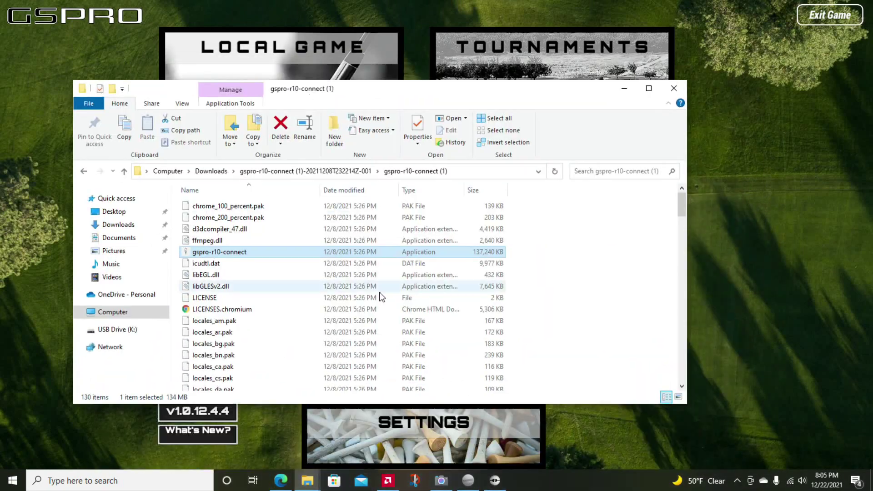
# Close the APIv1 Connect window and relaunch GSPro from the Configuration dialog.
pyautogui.click(549, 415)
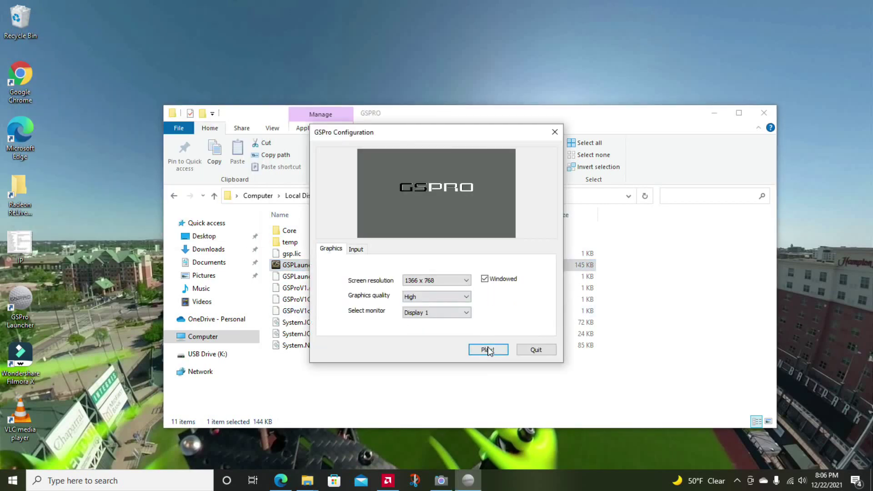
pyautogui.click(488, 350)
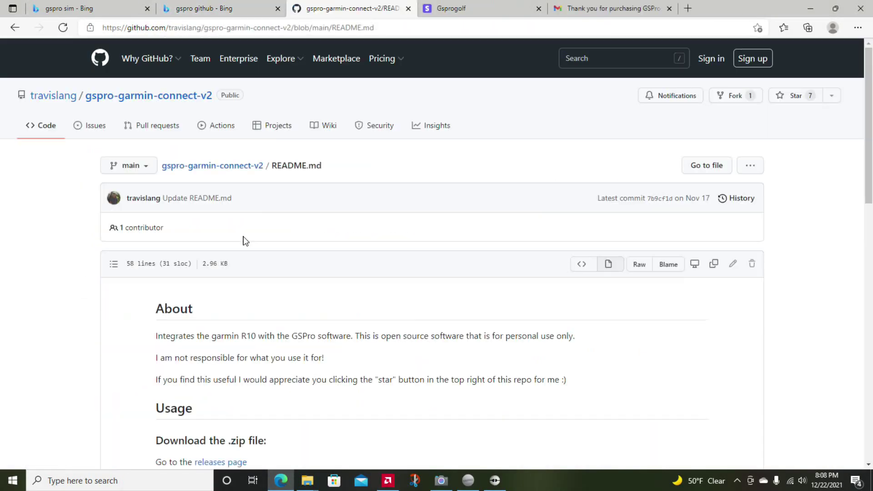
# Read the README usage instructions, then open the gspro-r10-connect (1) folder in Downloads.
pyautogui.scroll(-5, 243, 241)
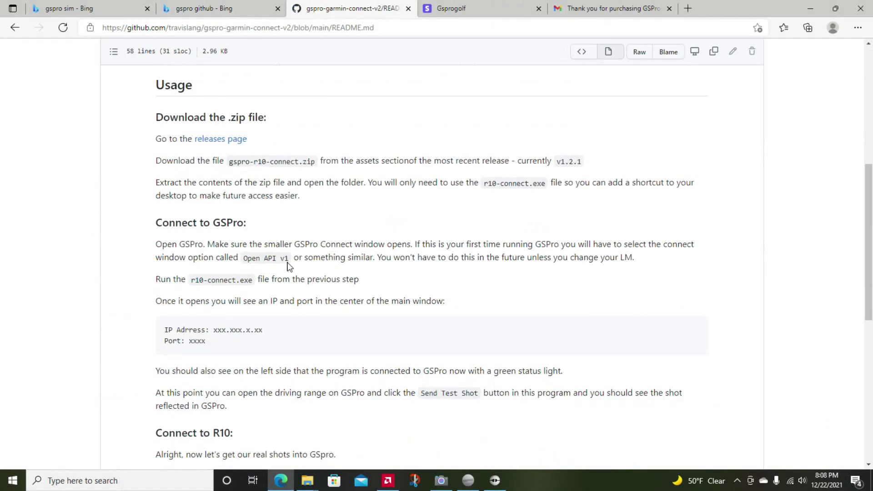
pyautogui.moveTo(209, 283); pyautogui.dragTo(415, 335)
pyautogui.moveTo(307, 481)
pyautogui.click(335, 439)
pyautogui.doubleClick(278, 269)
pyautogui.doubleClick(279, 217)
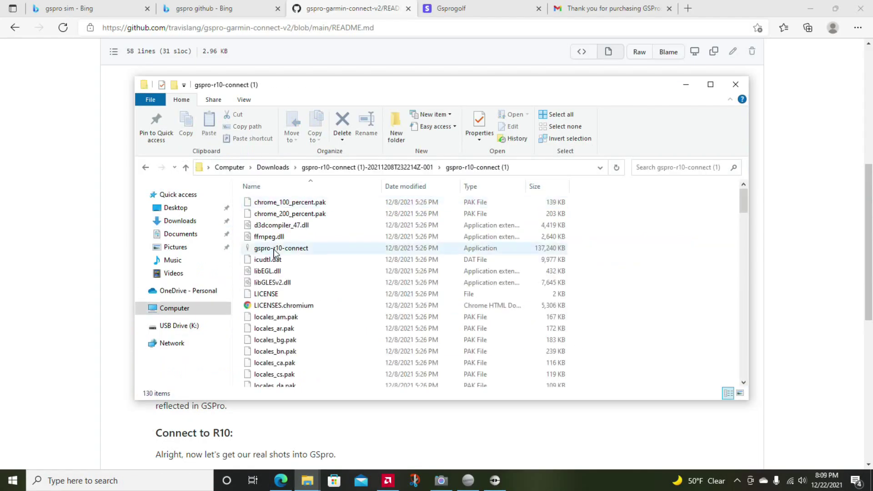
pyautogui.click(291, 248)
# End the VGPconnect process in Task Manager and launch gspro-r10-connect.
pyautogui.rightClick(564, 481)
pyautogui.click(587, 425)
pyautogui.click(109, 156)
pyautogui.click(260, 79)
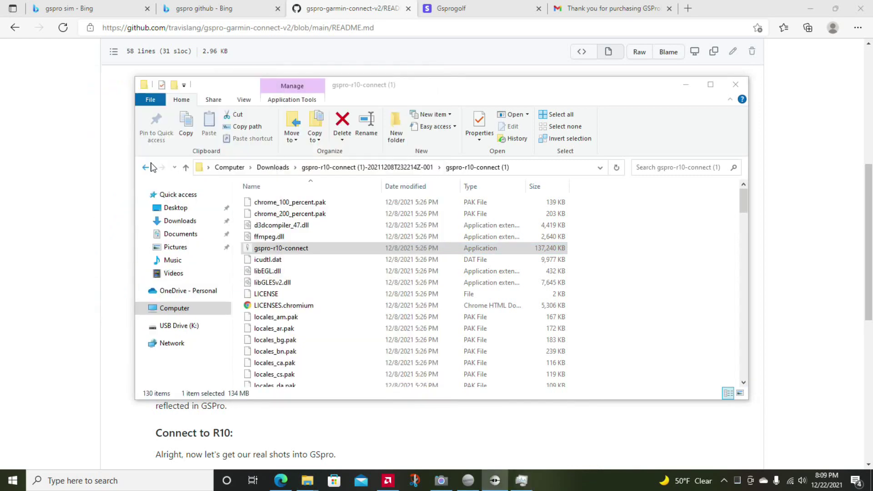
pyautogui.doubleClick(433, 249)
# Bring GSPro forward and close its APIv1 Connect window.
pyautogui.scroll(-5, 502, 392)
pyautogui.scroll(2, 501, 392)
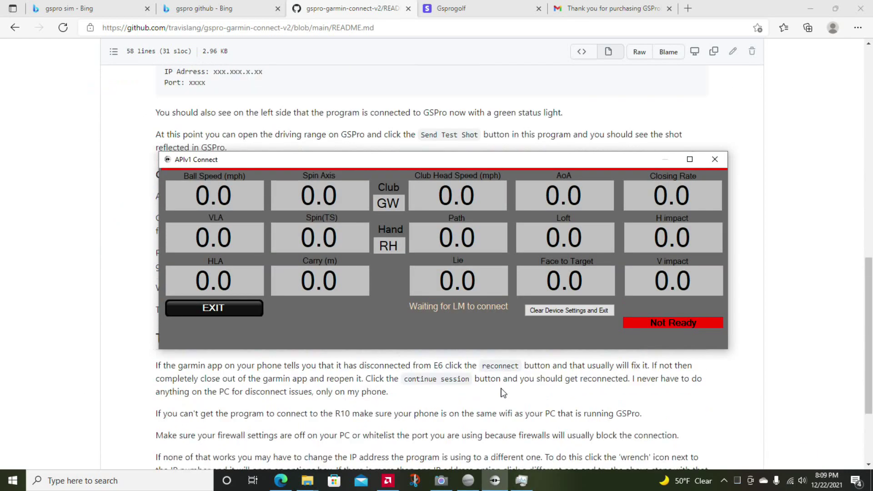
pyautogui.scroll(-2, 501, 392)
pyautogui.click(469, 480)
pyautogui.click(495, 481)
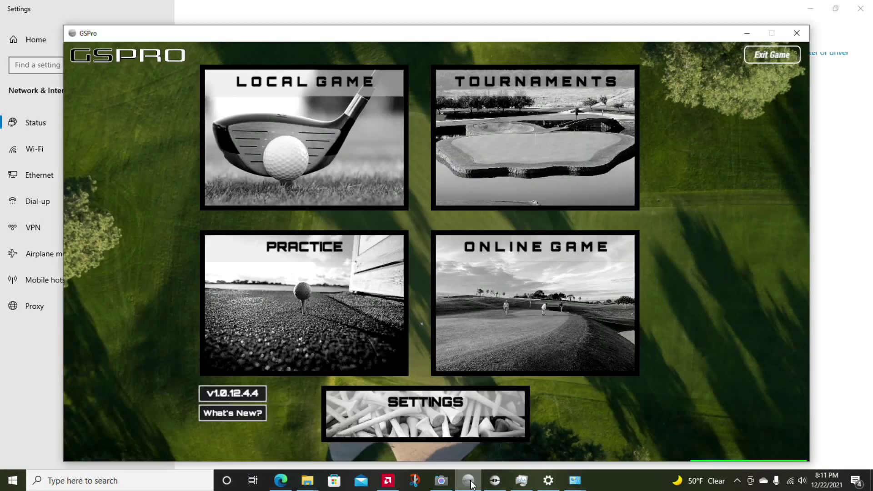
pyautogui.click(251, 257)
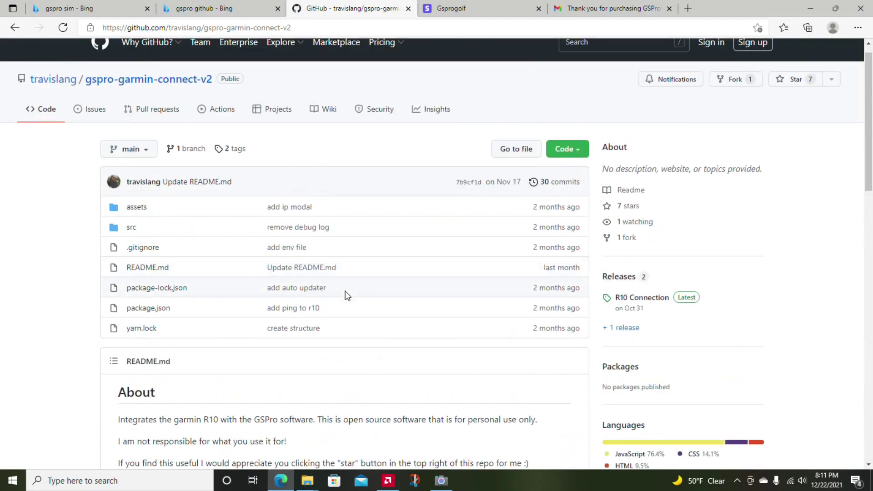
# Get gspro-r10-connect.zip from the GitHub releases page, extract it and open the extracted folder.
pyautogui.scroll(-4, 344, 294)
pyautogui.click(207, 350)
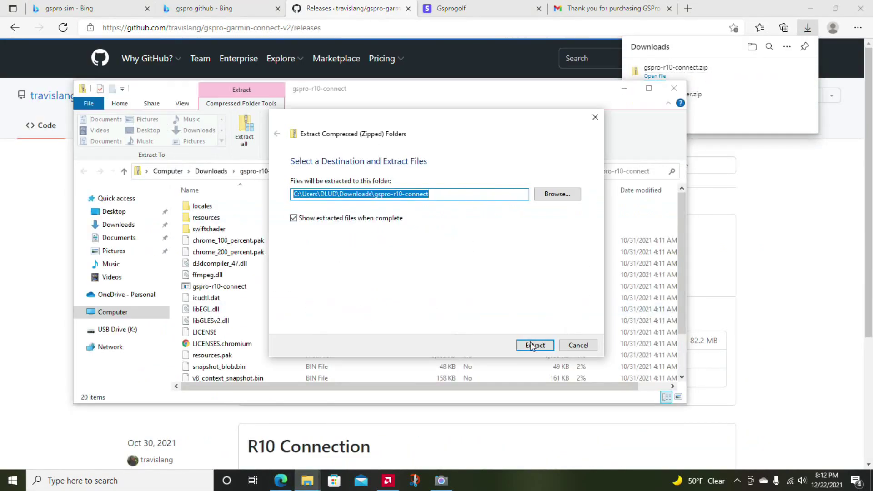
pyautogui.click(535, 346)
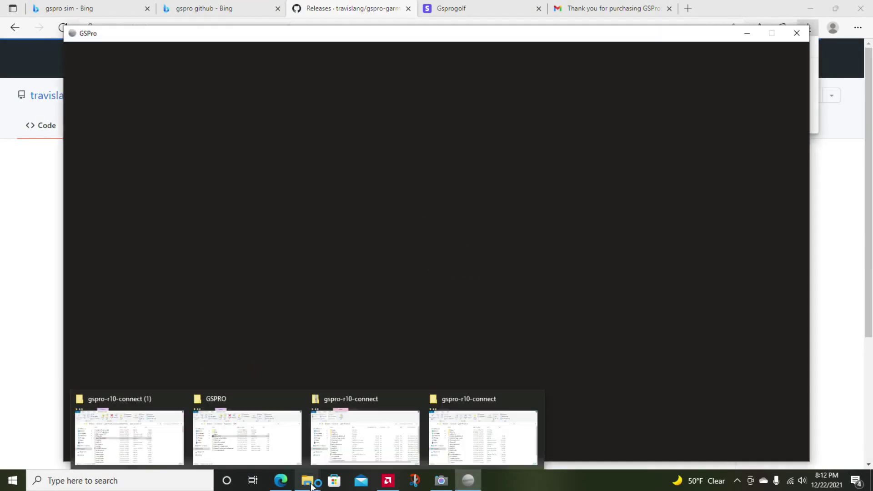
pyautogui.click(361, 432)
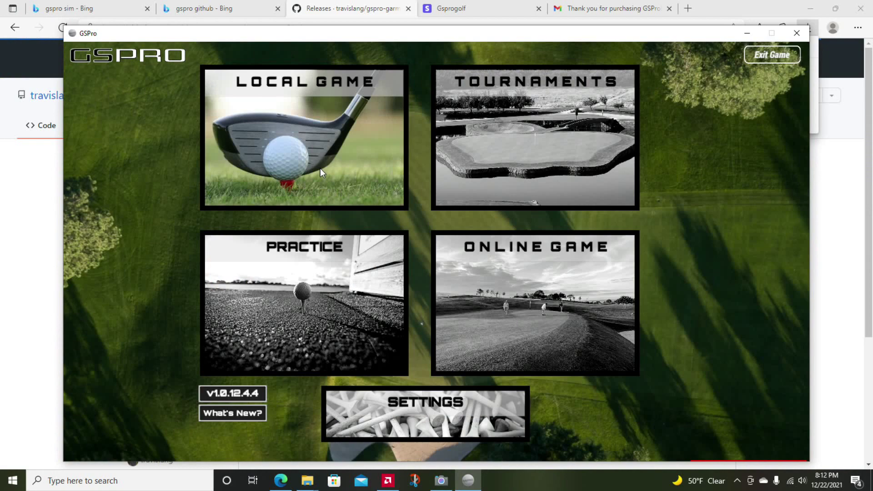
# Bring the gspro-r10-connect folder in front of GSPro and open the app's context menu.
pyautogui.moveTo(320, 465)
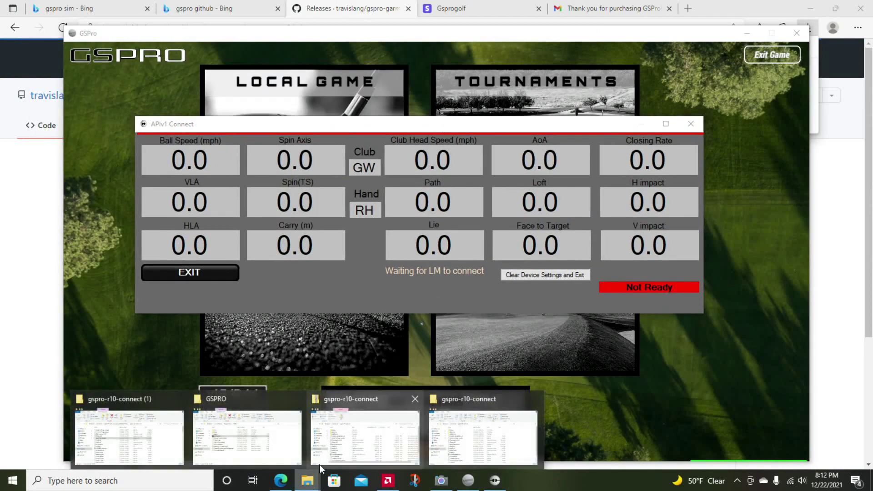
pyautogui.click(362, 430)
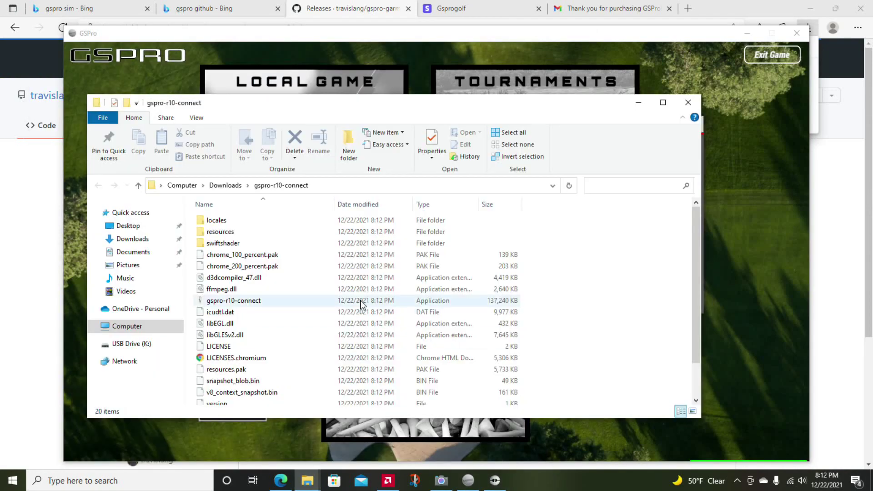
pyautogui.rightClick(230, 302)
# Run gspro-r10-connect as administrator despite SmartScreen and grant it firewall access on private networks.
pyautogui.click(136, 93)
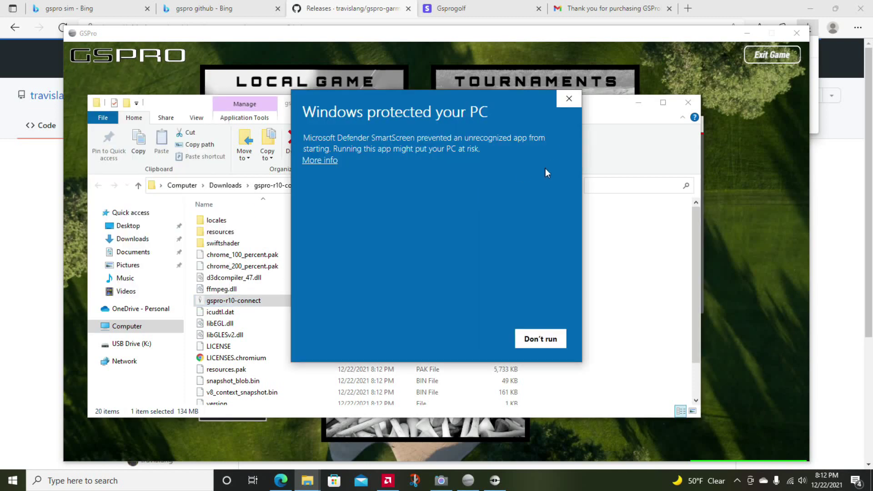
pyautogui.click(318, 166)
pyautogui.click(470, 341)
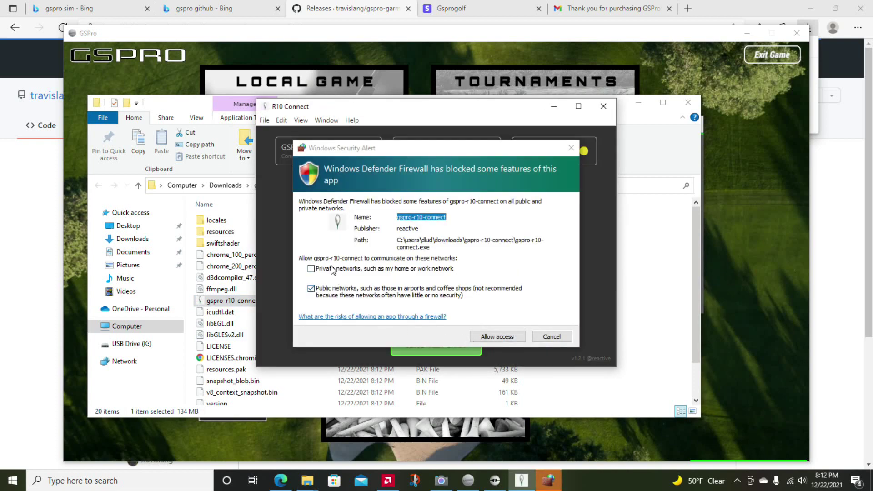
pyautogui.click(332, 270)
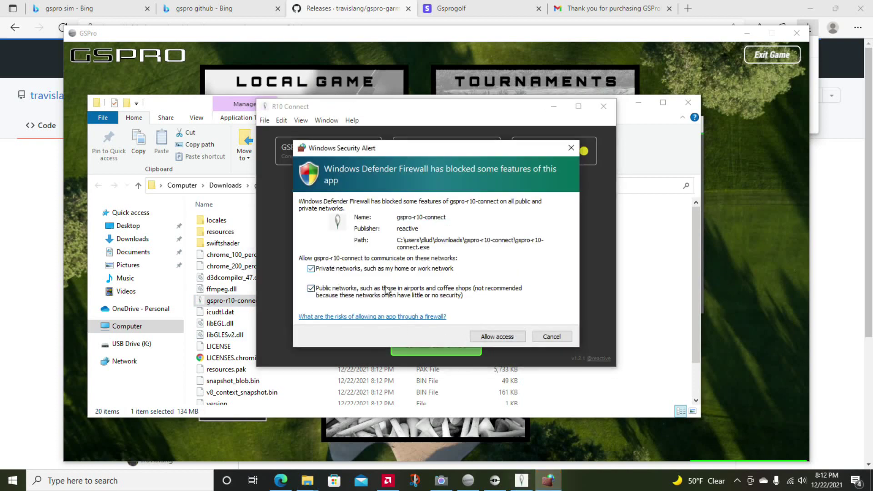
pyautogui.click(509, 337)
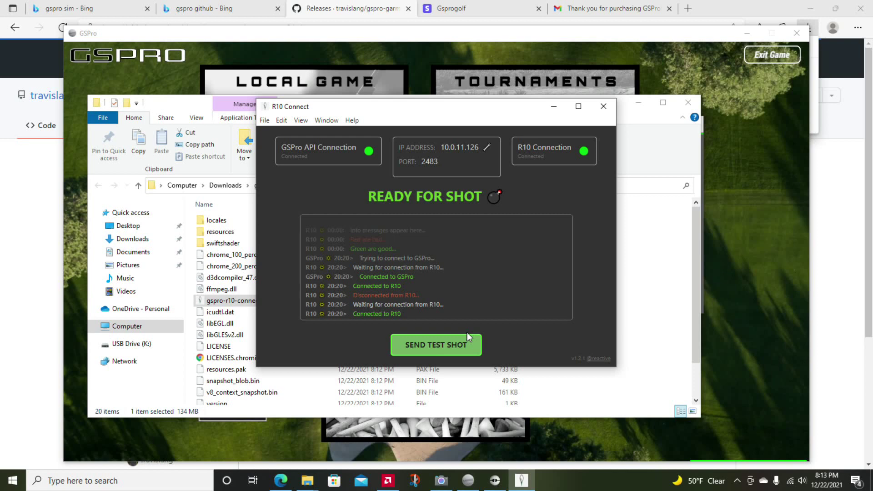
# Send a successful test shot from R10 Connect, then bring the GSPro window forward.
pyautogui.click(439, 346)
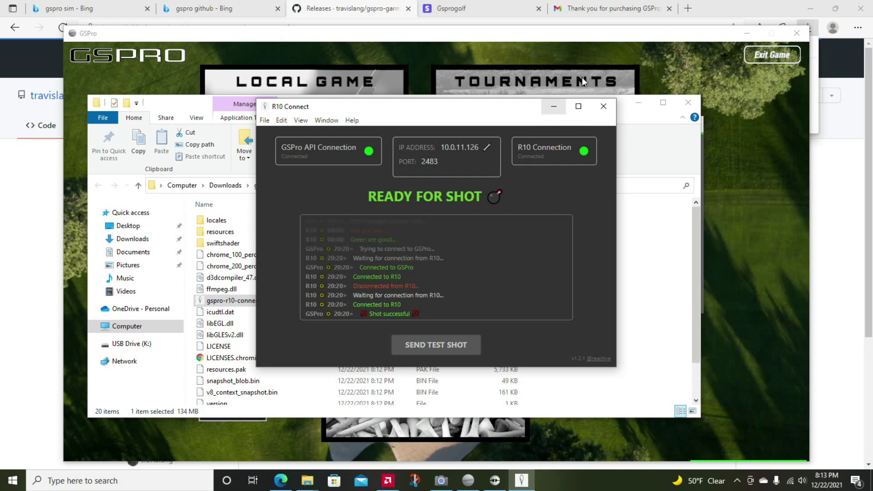
pyautogui.click(599, 37)
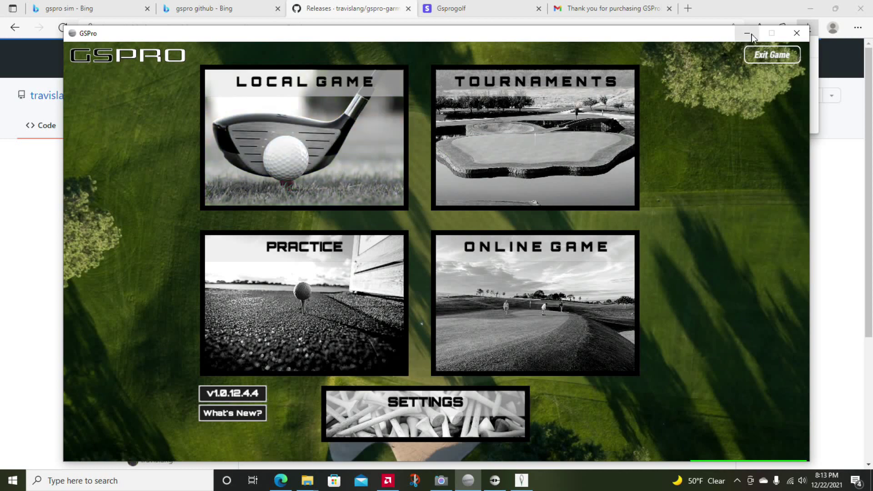
# Exit GSPro and relaunch it through GSPLauncher at 1600 x 900 screen resolution.
pyautogui.click(773, 57)
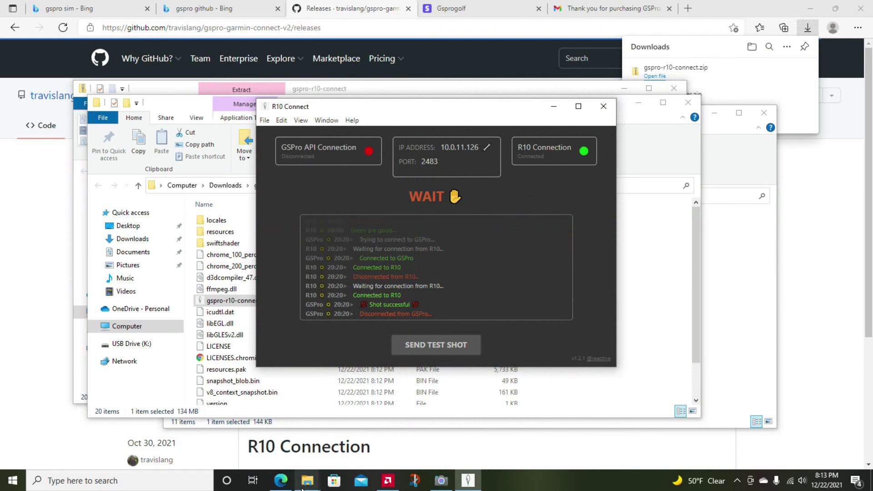
pyautogui.moveTo(302, 488)
pyautogui.click(299, 462)
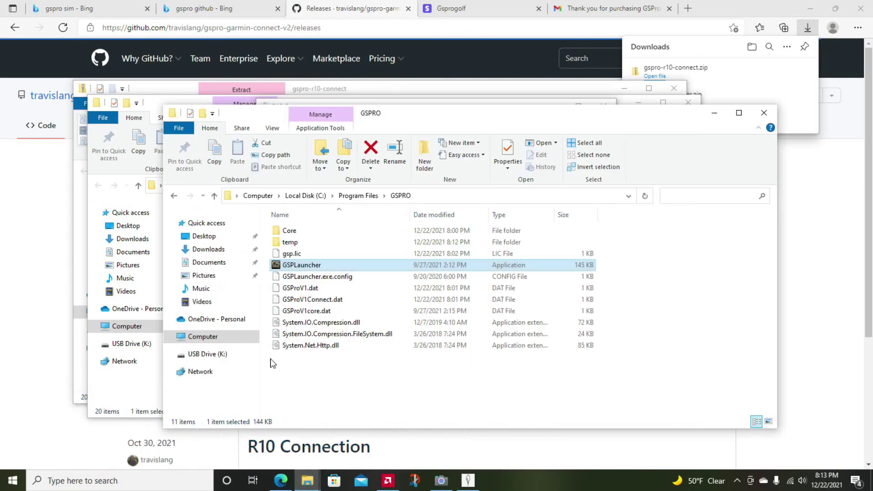
pyautogui.doubleClick(298, 267)
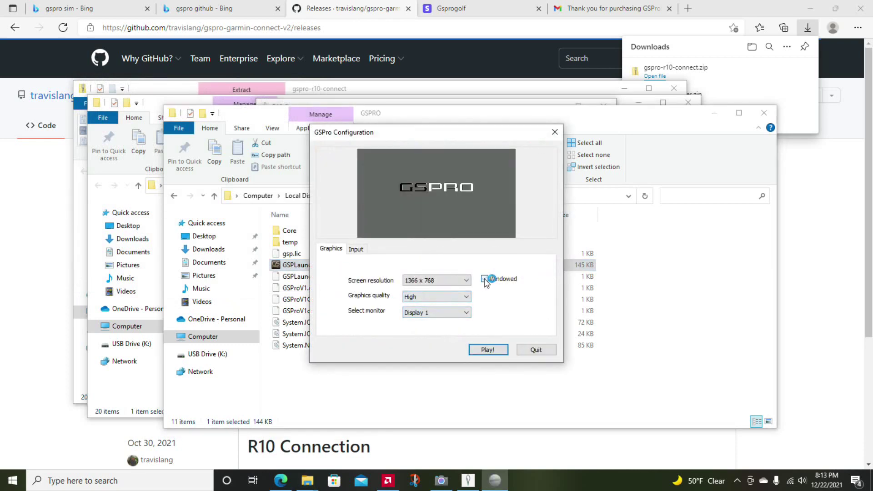
pyautogui.click(466, 281)
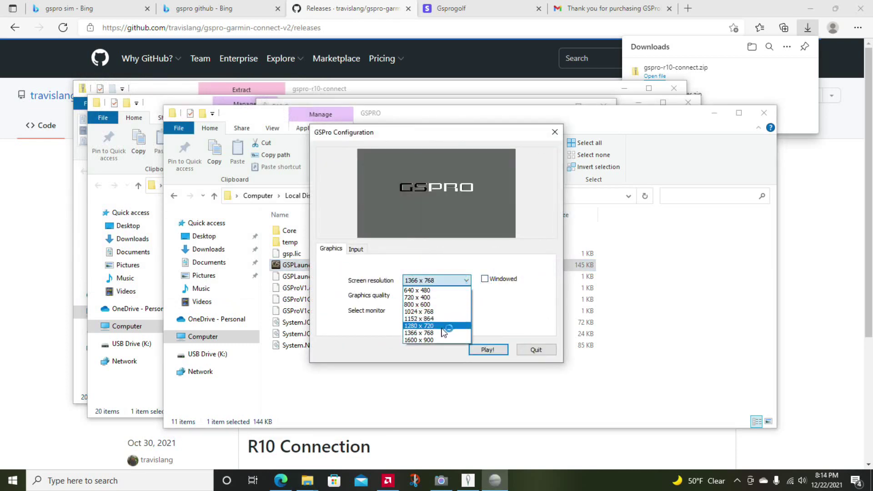
pyautogui.click(441, 339)
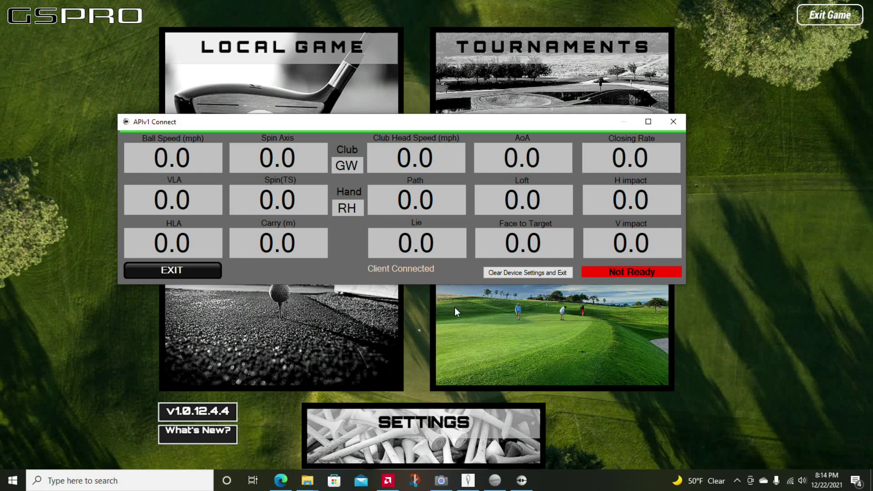
# Try Practice > On Course Practice in the full-screen game and dismiss the no-courses notice.
pyautogui.click(779, 291)
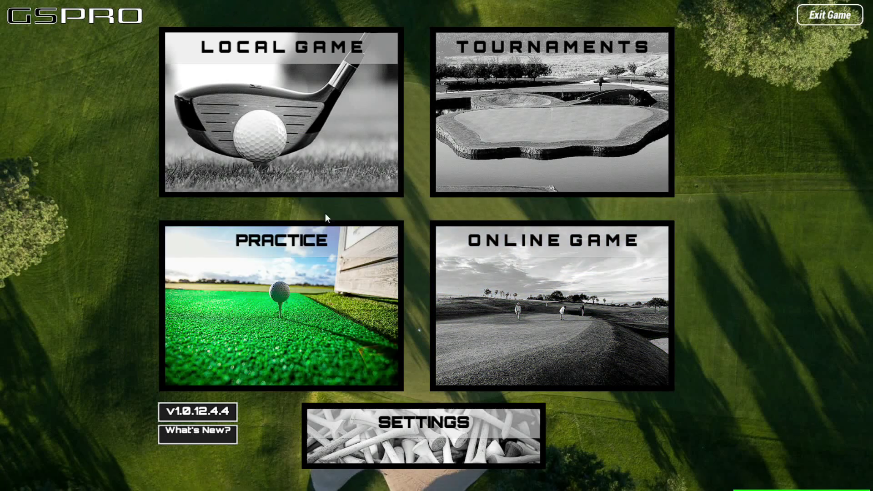
pyautogui.click(301, 278)
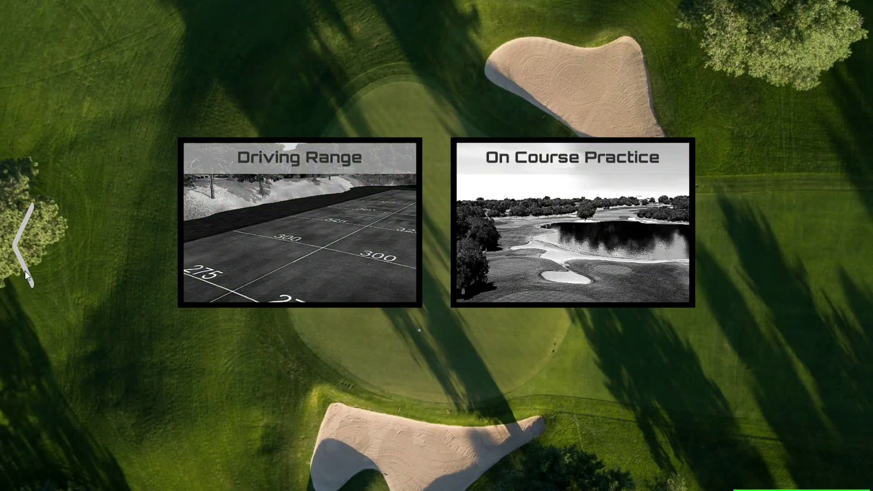
pyautogui.click(476, 215)
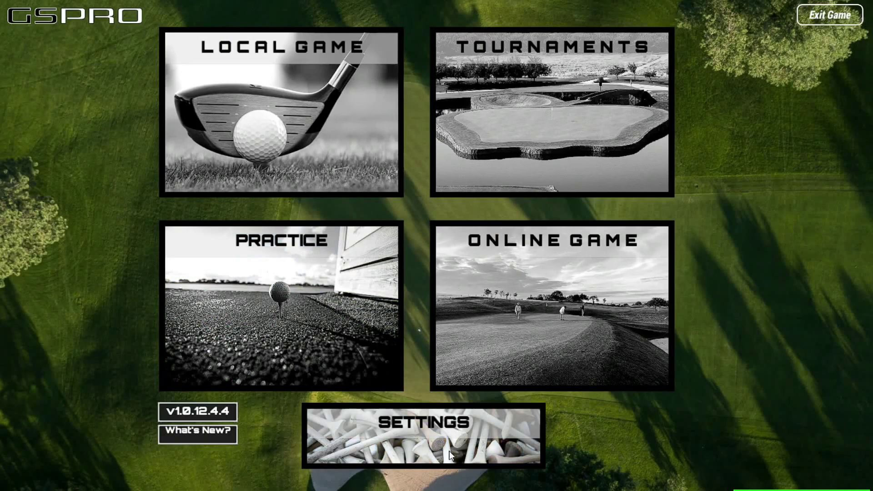
# In Settings, add a new player profile and enter the player's name.
pyautogui.click(450, 451)
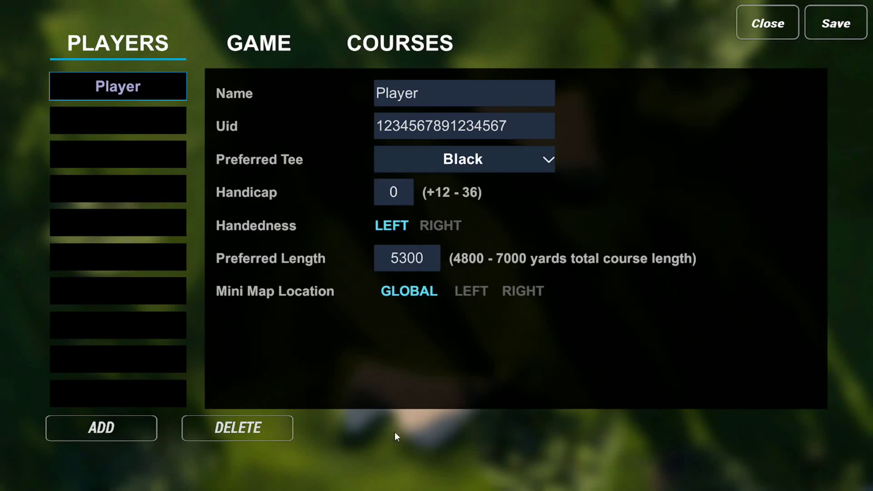
pyautogui.click(109, 427)
pyautogui.click(476, 94)
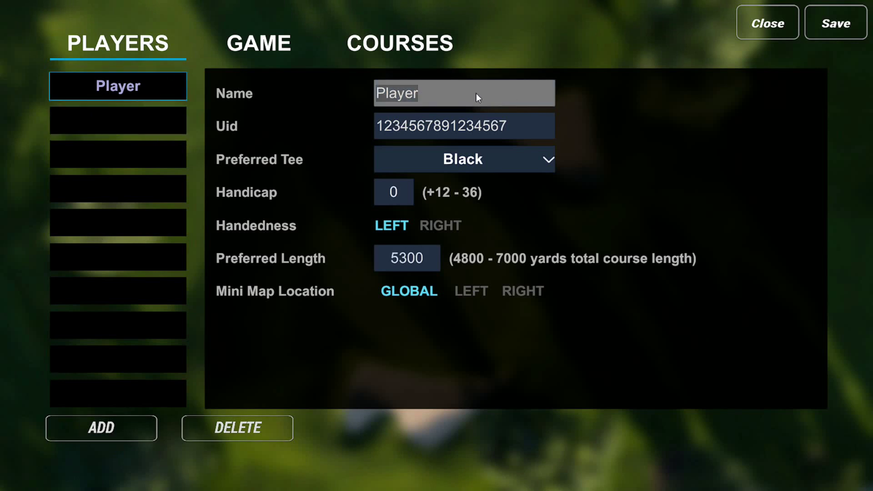
pyautogui.write('DLUD HOBBIES')
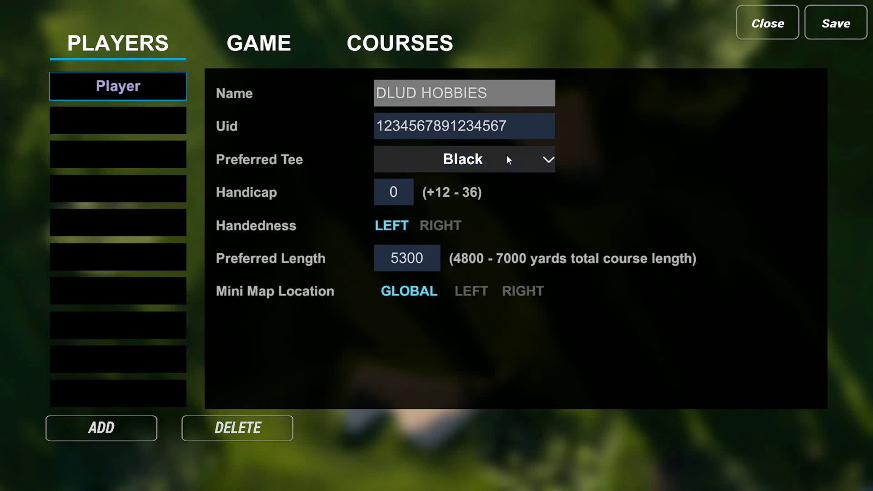
pyautogui.click(362, 126)
# Give the profile White tees, handicap 9, right-handed, 6000-yard length, then clear Game altitude.
pyautogui.click(518, 158)
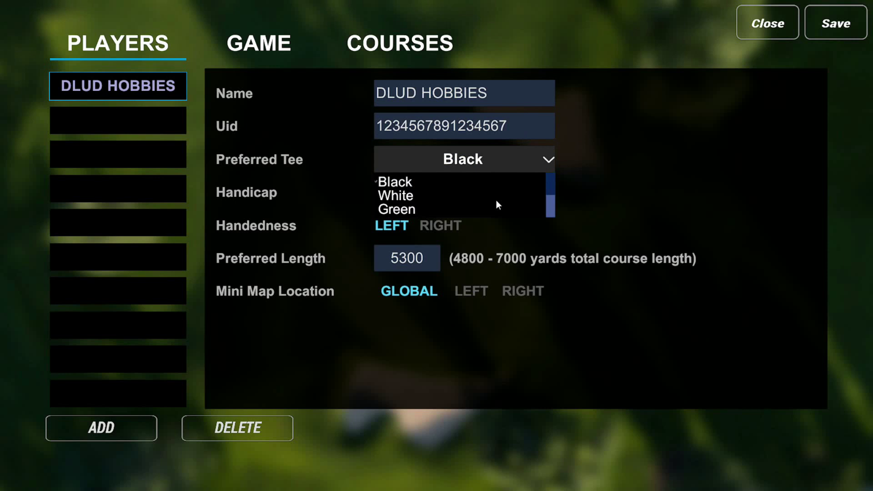
pyautogui.click(482, 196)
pyautogui.click(402, 192)
pyautogui.write('9')
pyautogui.click(440, 225)
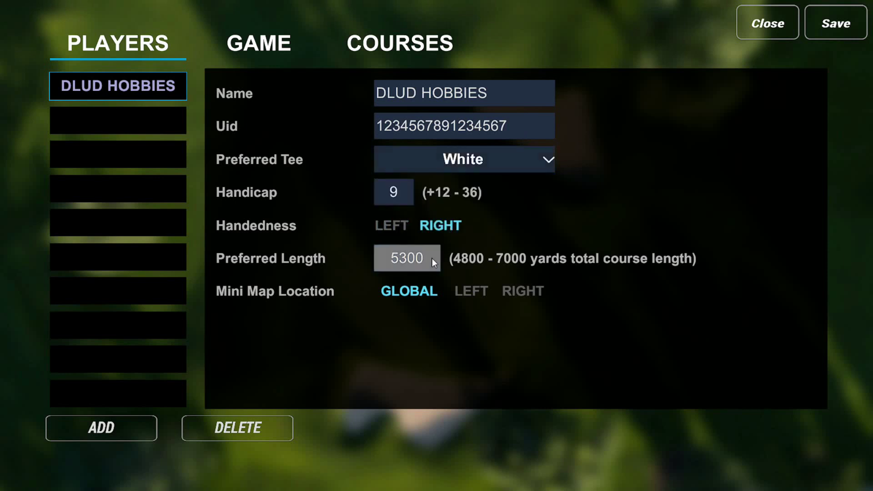
pyautogui.click(430, 258)
pyautogui.write('6000')
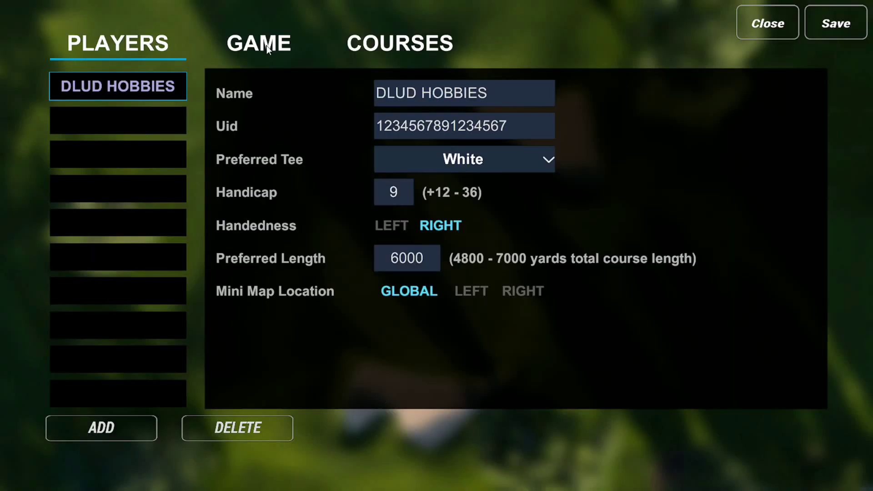
pyautogui.click(267, 45)
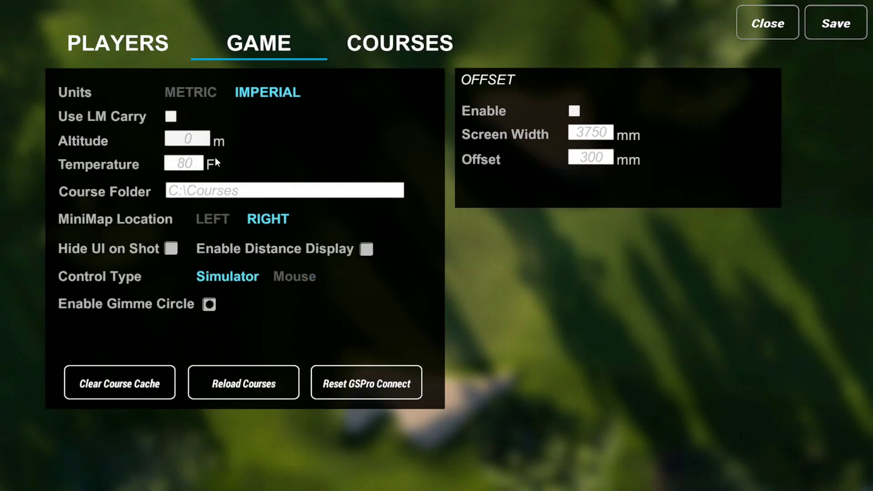
pyautogui.press('BackSpace')
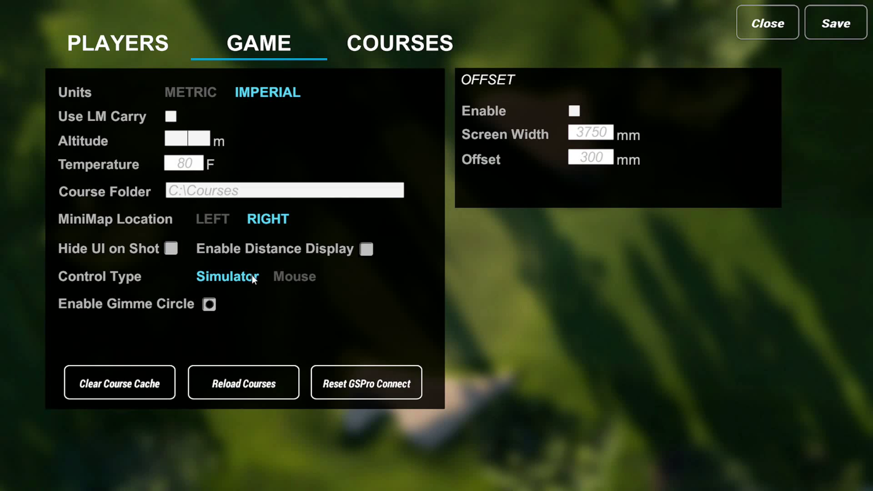
# Add Bandon Dunes, Carnoustie and Chambers Bay to the course library.
pyautogui.click(394, 48)
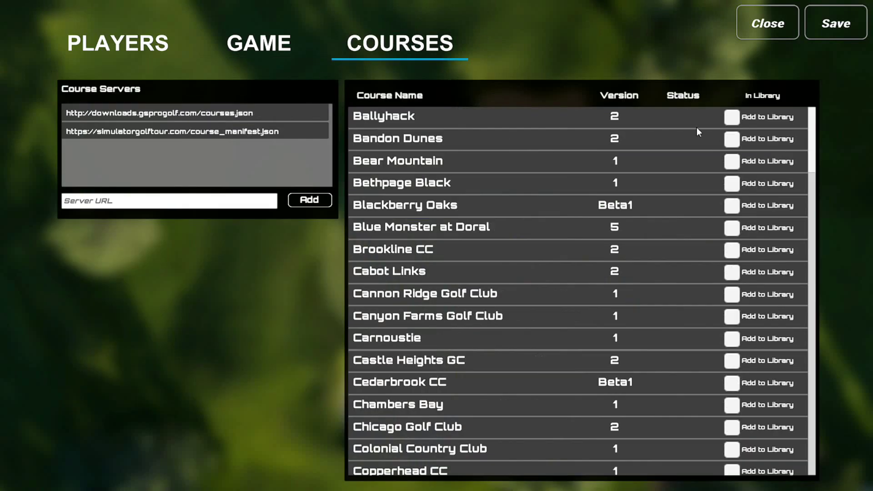
pyautogui.click(734, 140)
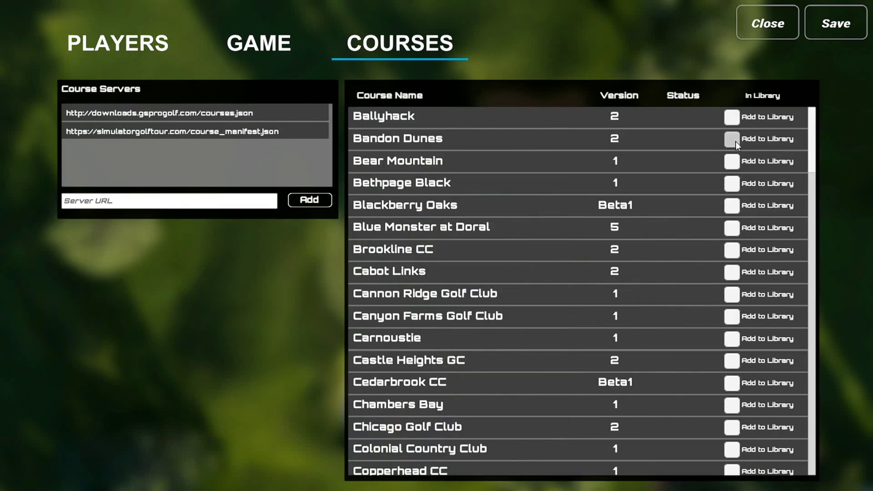
pyautogui.click(732, 340)
pyautogui.scroll(-1, 657, 356)
pyautogui.click(736, 384)
# Queue Oak Quarry, Pinehurst 2 and TPC Scottsdale for download to the library.
pyautogui.scroll(-7, 680, 405)
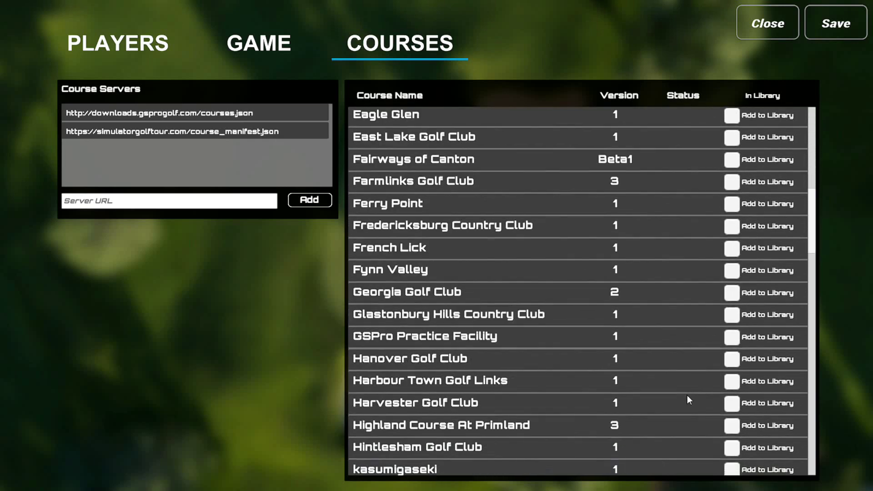
pyautogui.scroll(-3, 662, 378)
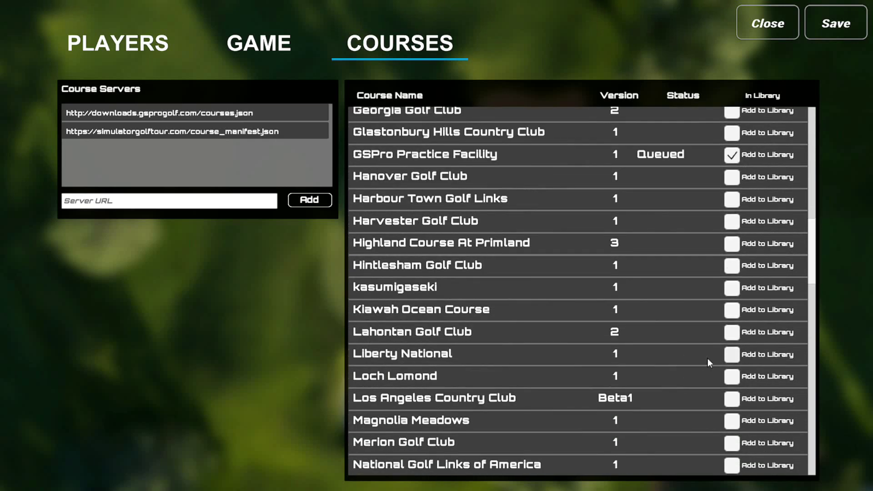
pyautogui.scroll(-3, 701, 362)
pyautogui.click(732, 327)
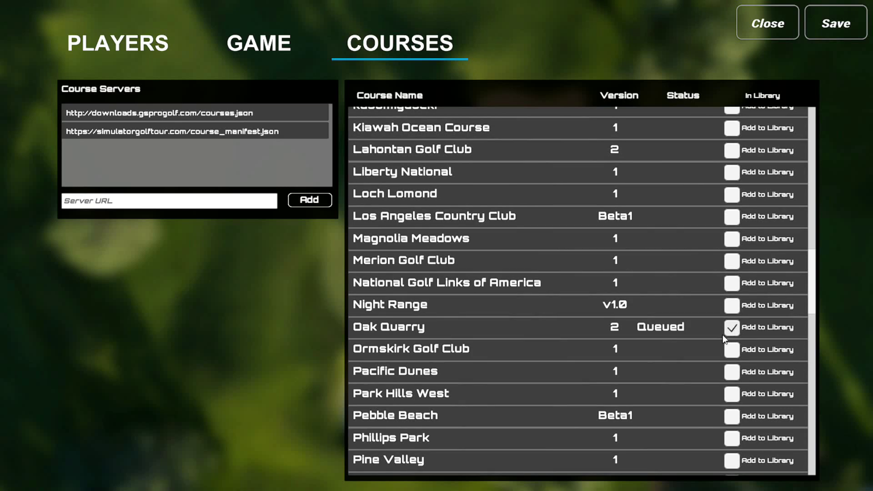
pyautogui.scroll(-3, 676, 399)
pyautogui.click(732, 380)
pyautogui.scroll(-7, 677, 370)
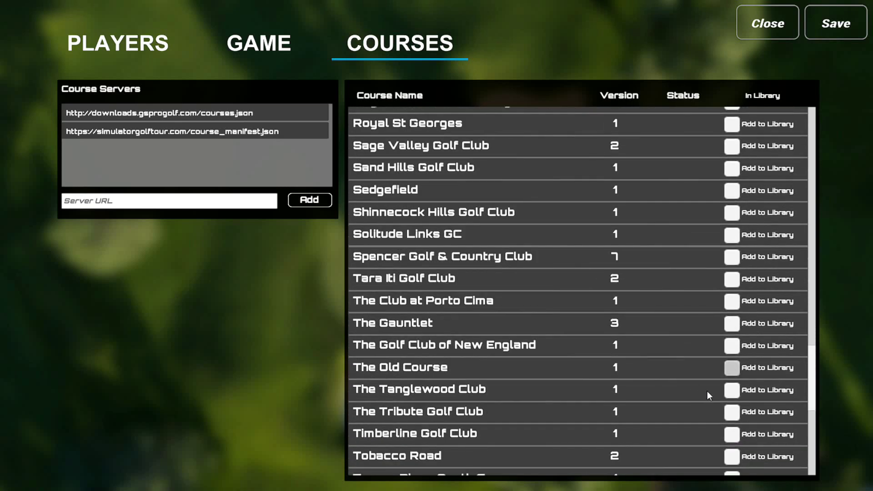
pyautogui.scroll(-5, 708, 391)
pyautogui.click(733, 351)
pyautogui.scroll(-4, 695, 398)
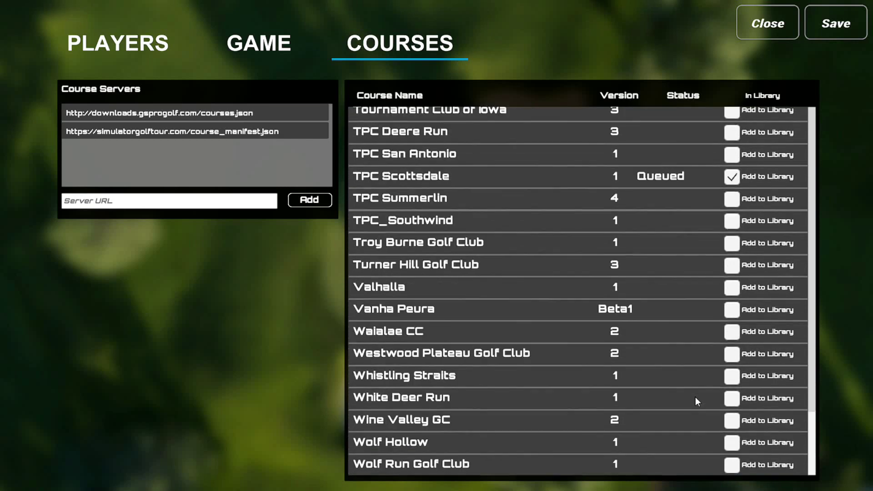
# Save settings and launch a local stroke-play round at Carnoustie from the Blue tees.
pyautogui.click(829, 24)
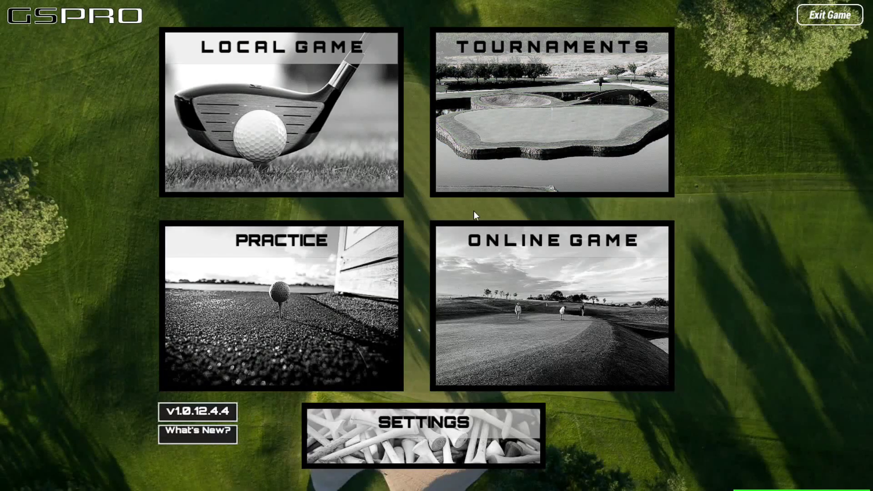
pyautogui.click(302, 324)
pyautogui.click(572, 220)
pyautogui.click(430, 136)
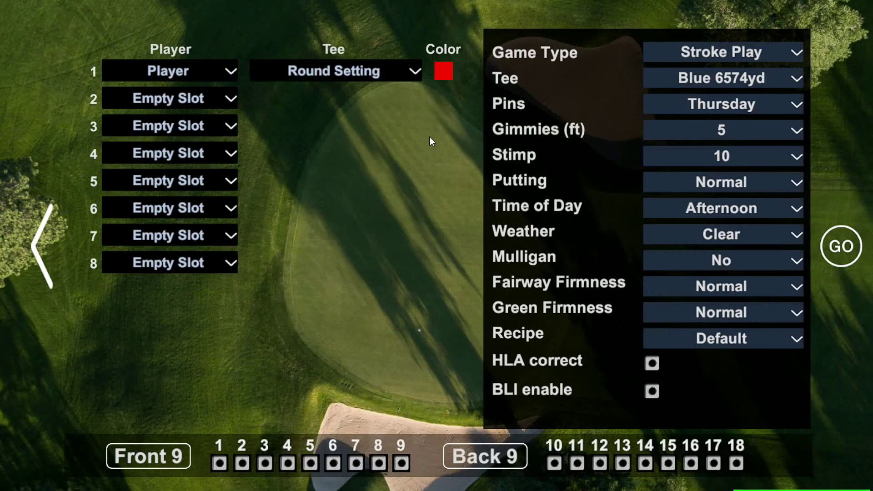
pyautogui.click(842, 246)
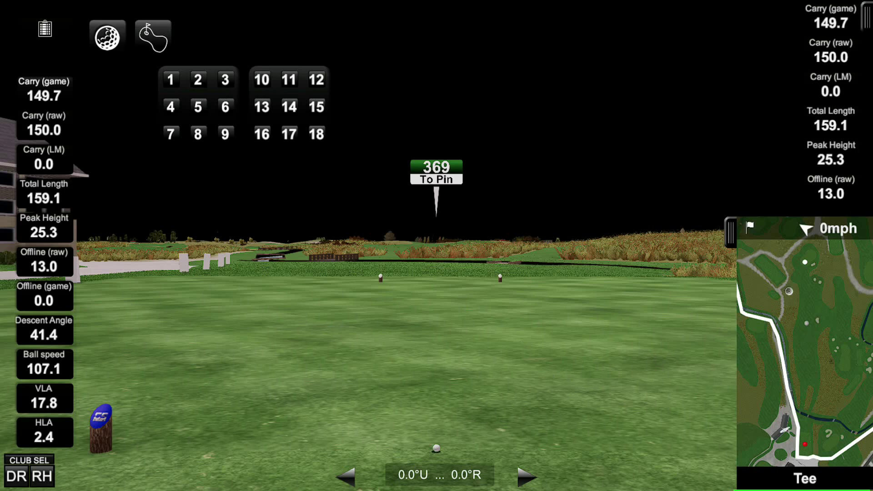
# Drop the ball onto the chosen fairway spot using the hole minimap.
pyautogui.click(804, 302)
pyautogui.click(804, 303)
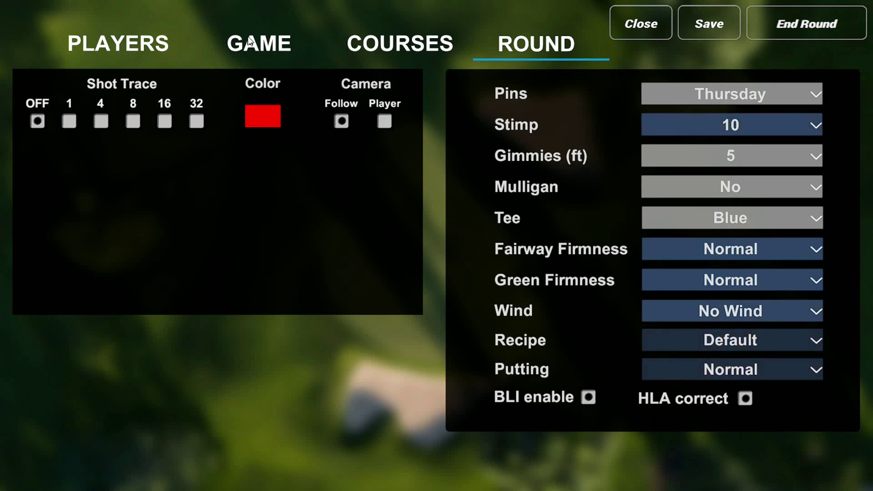
# Save from the Game settings tab to resume the round, later reopening full settings via the gear icon.
pyautogui.click(250, 40)
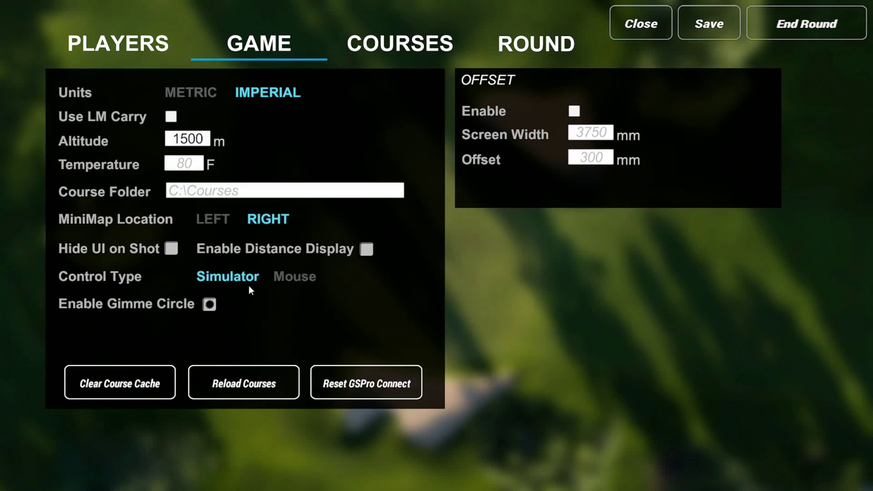
pyautogui.click(709, 23)
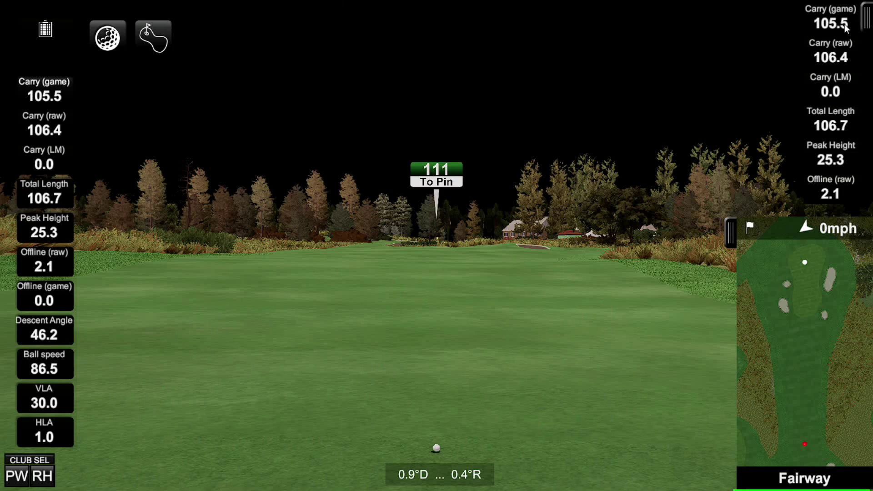
pyautogui.click(868, 20)
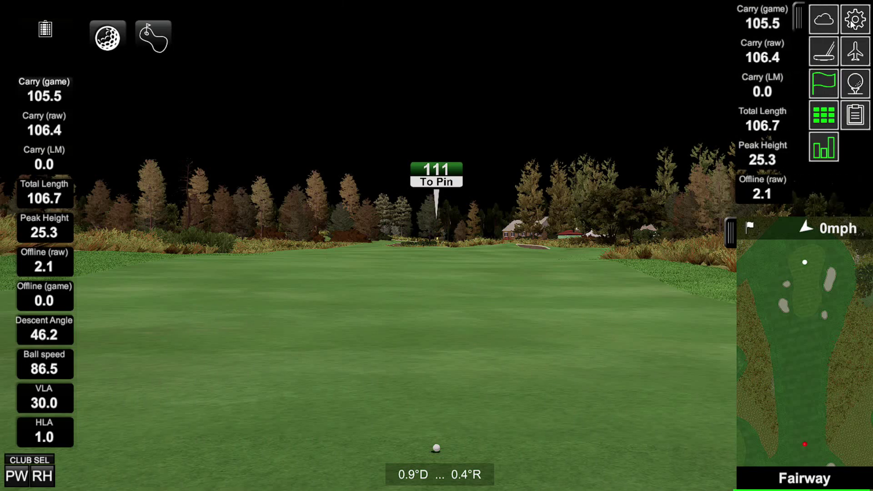
pyautogui.click(858, 21)
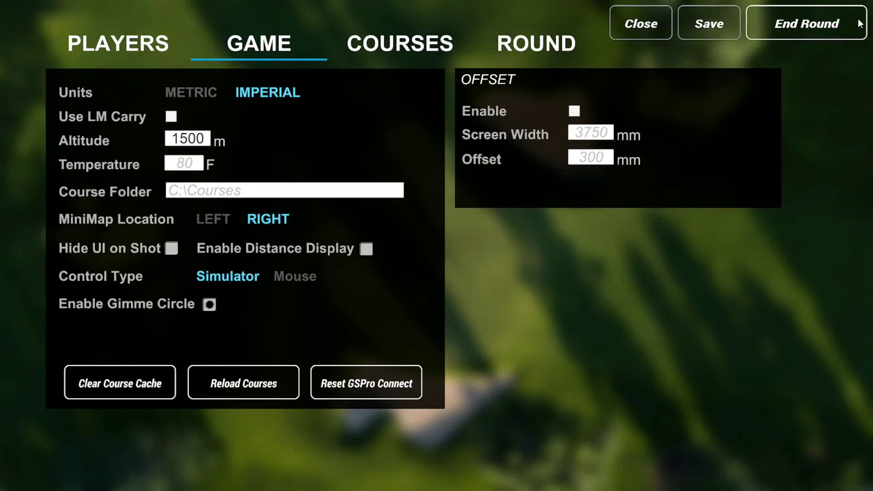
# End the round and check Oak Quarry, Pinehurst 2, The Old Course and TPC Scottsdale in Local Game.
pyautogui.click(813, 23)
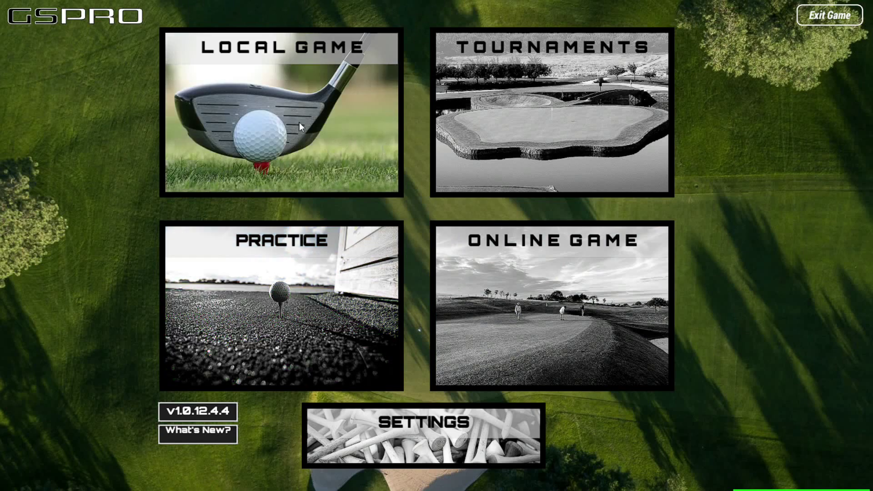
pyautogui.click(299, 122)
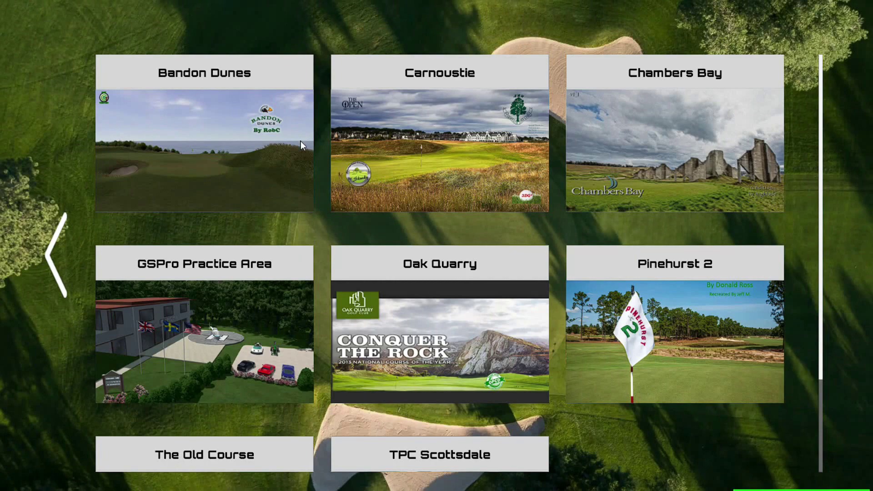
pyautogui.scroll(-2, 276, 220)
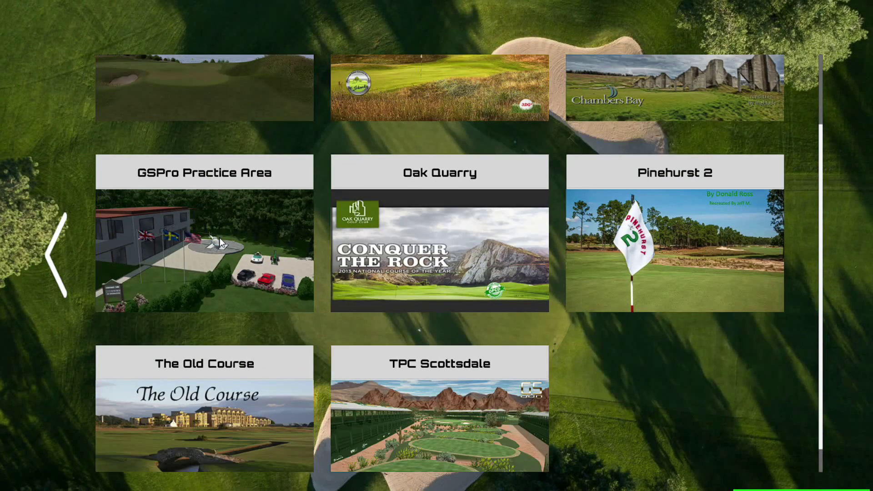
pyautogui.scroll(-1, 219, 238)
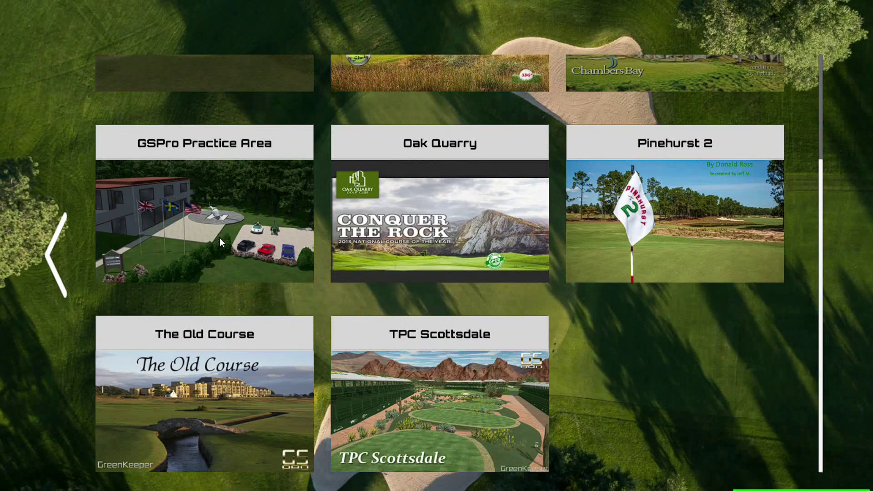
pyautogui.scroll(3, 242, 250)
pyautogui.scroll(1, 256, 242)
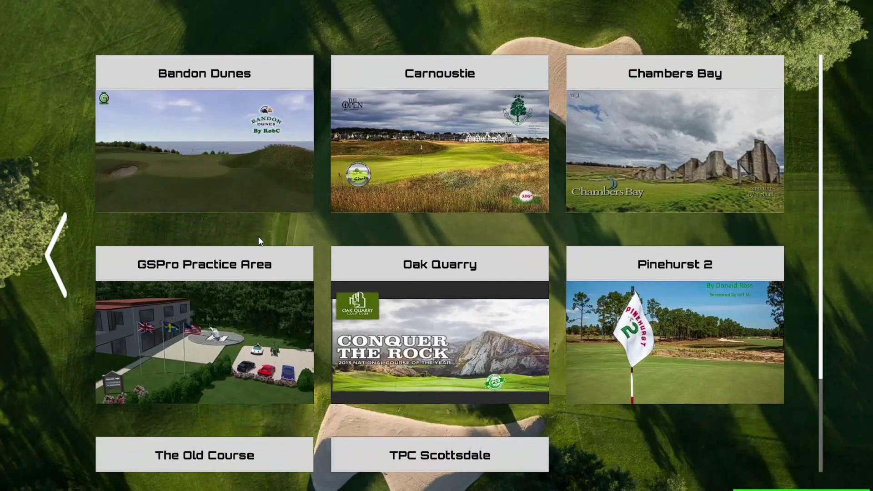
# Start a Driving Range practice session and move the hitting spot closer to the pin.
pyautogui.click(62, 272)
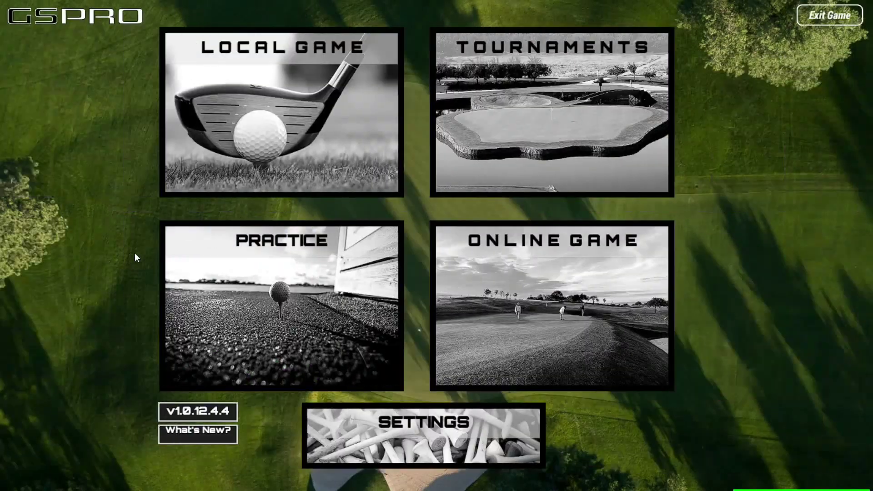
pyautogui.click(296, 272)
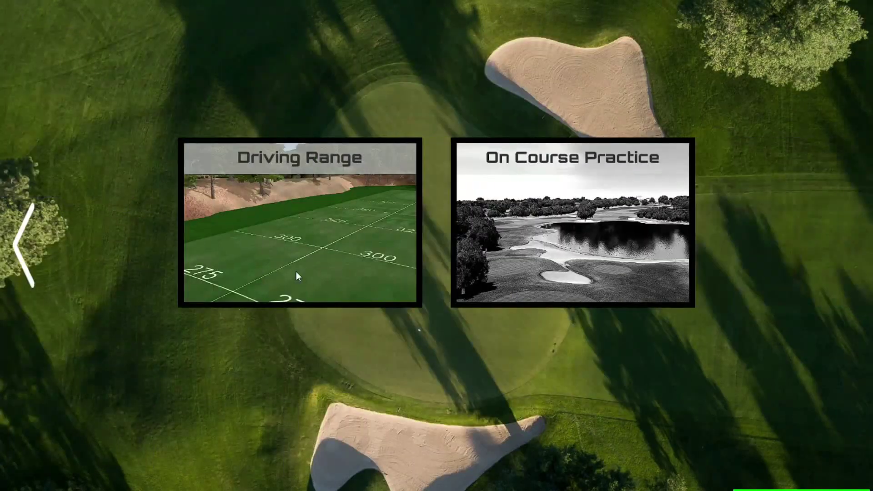
pyautogui.click(306, 244)
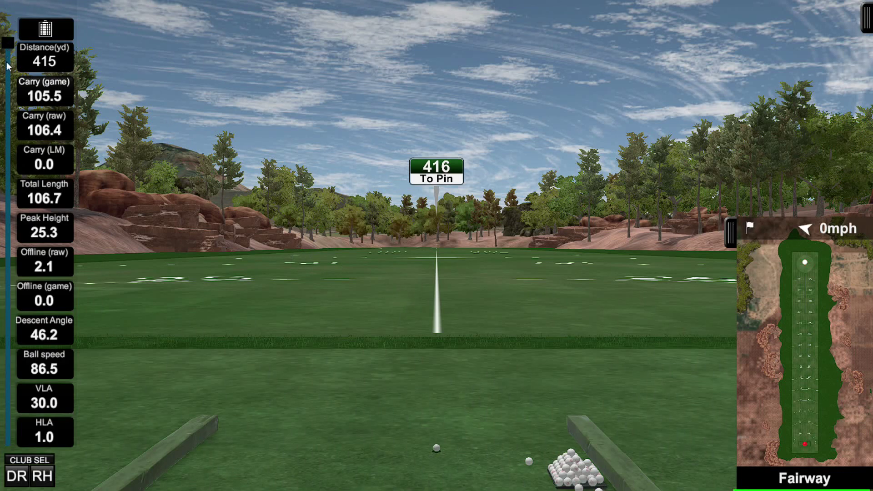
pyautogui.moveTo(6, 63)
pyautogui.mouseDown()
pyautogui.moveTo(4, 207)
pyautogui.moveTo(4, 43)
pyautogui.mouseUp()
# End the driving range session from the settings menu.
pyautogui.click(866, 26)
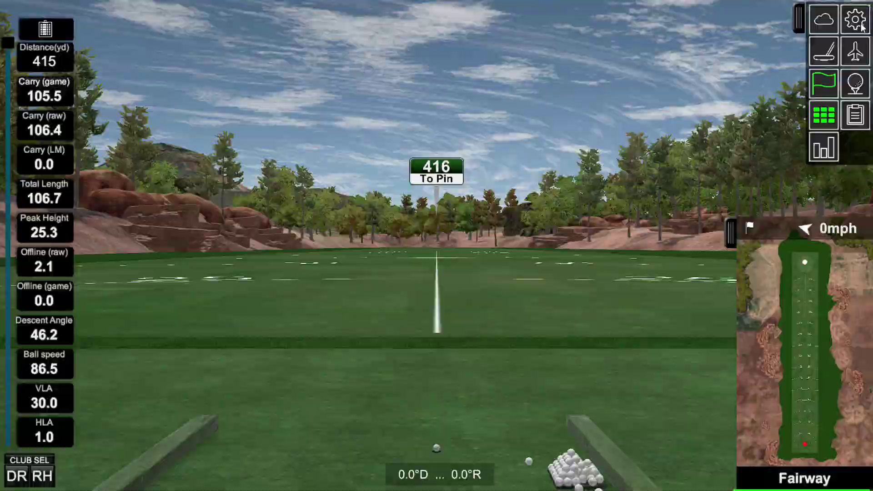
pyautogui.click(814, 22)
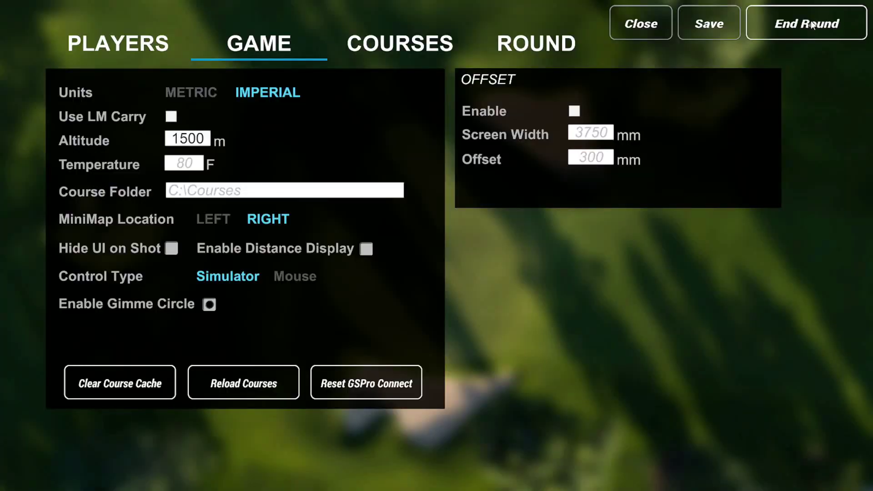
pyautogui.click(811, 20)
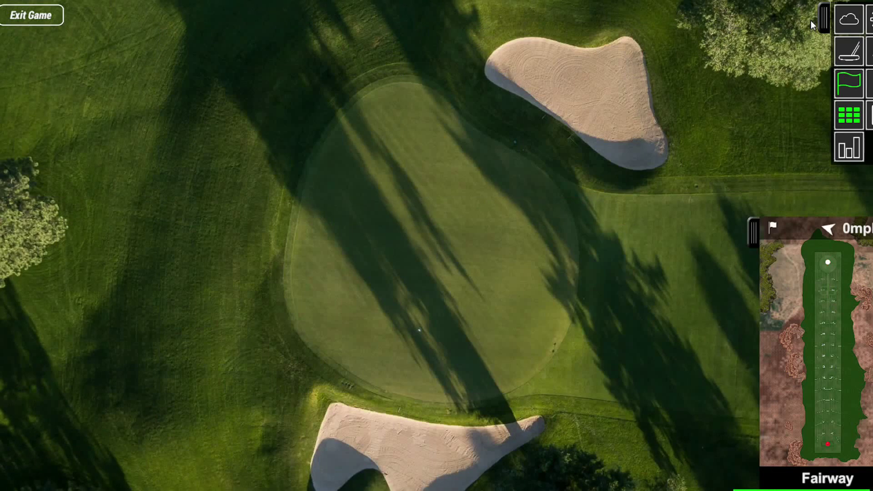